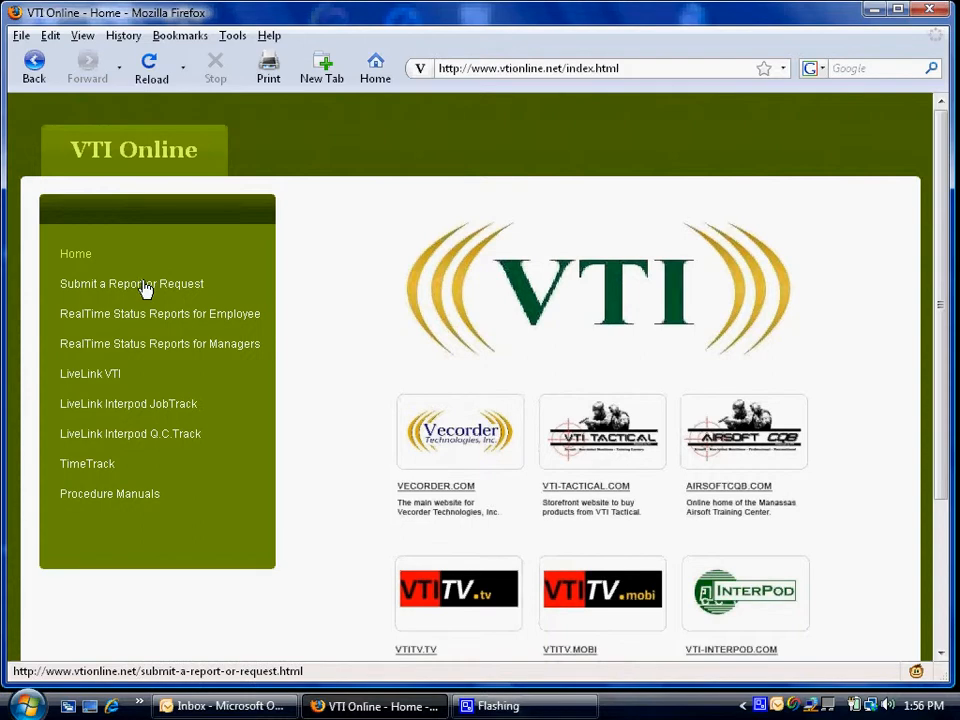
# - Open the Issue Report login page from Submit a Report or Request and enter demo1 as the new report's ID
pyautogui.click(80, 288)
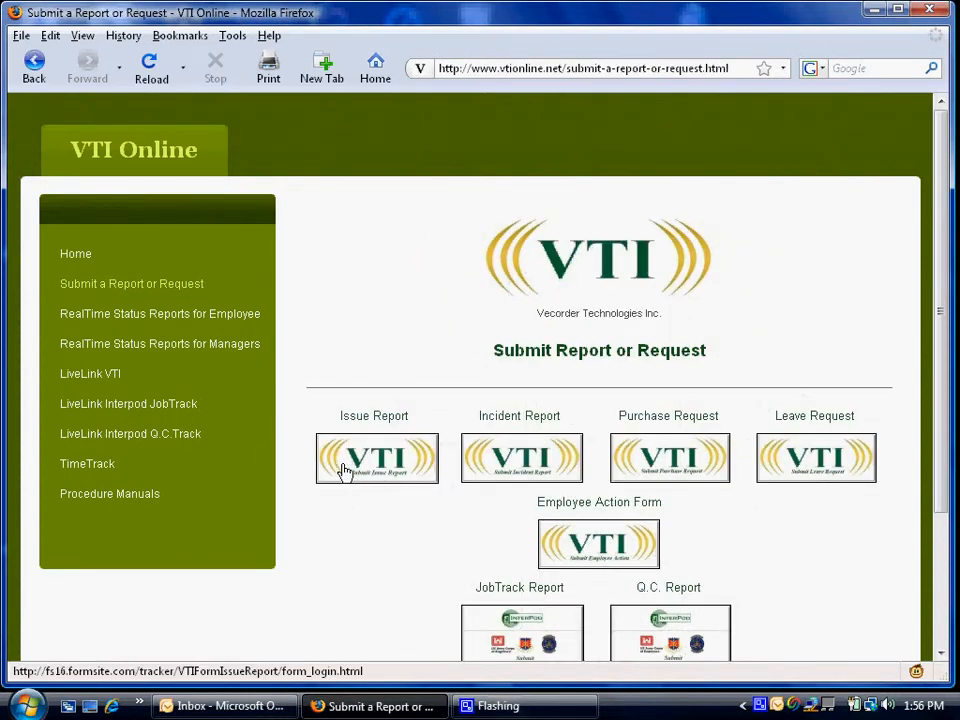
pyautogui.click(349, 465)
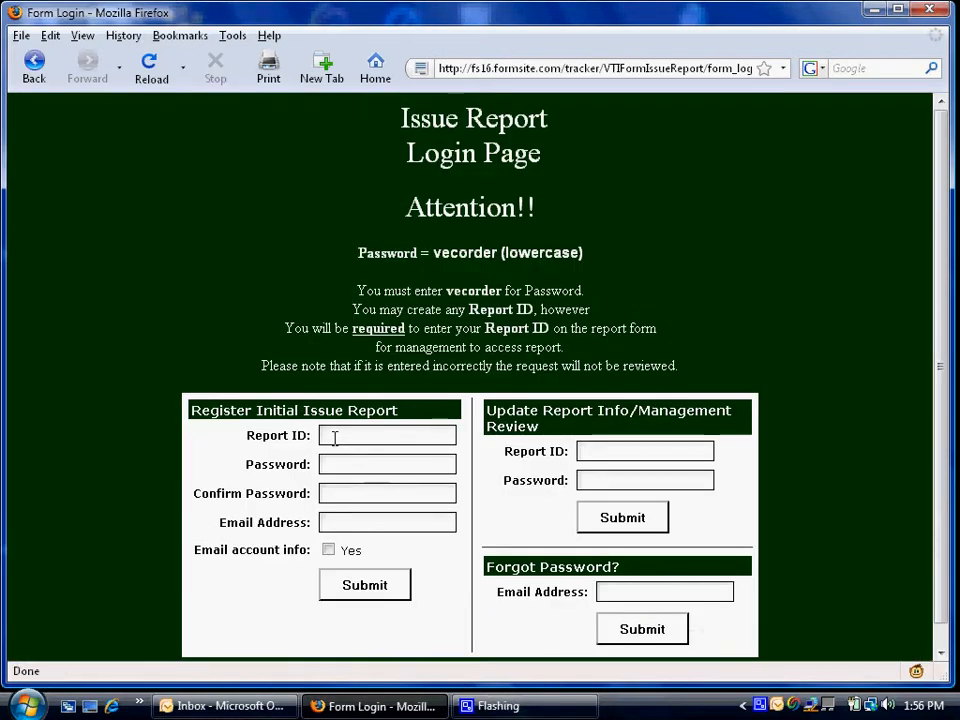
pyautogui.moveTo(240, 443); pyautogui.dragTo(306, 436)
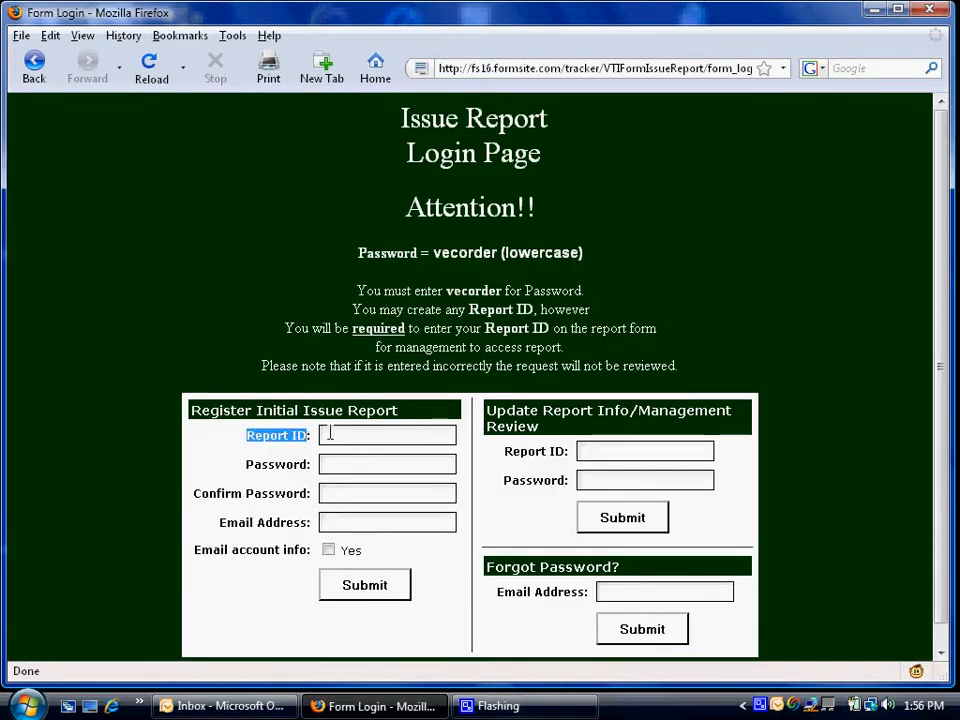
pyautogui.click(330, 433)
pyautogui.moveTo(366, 704)
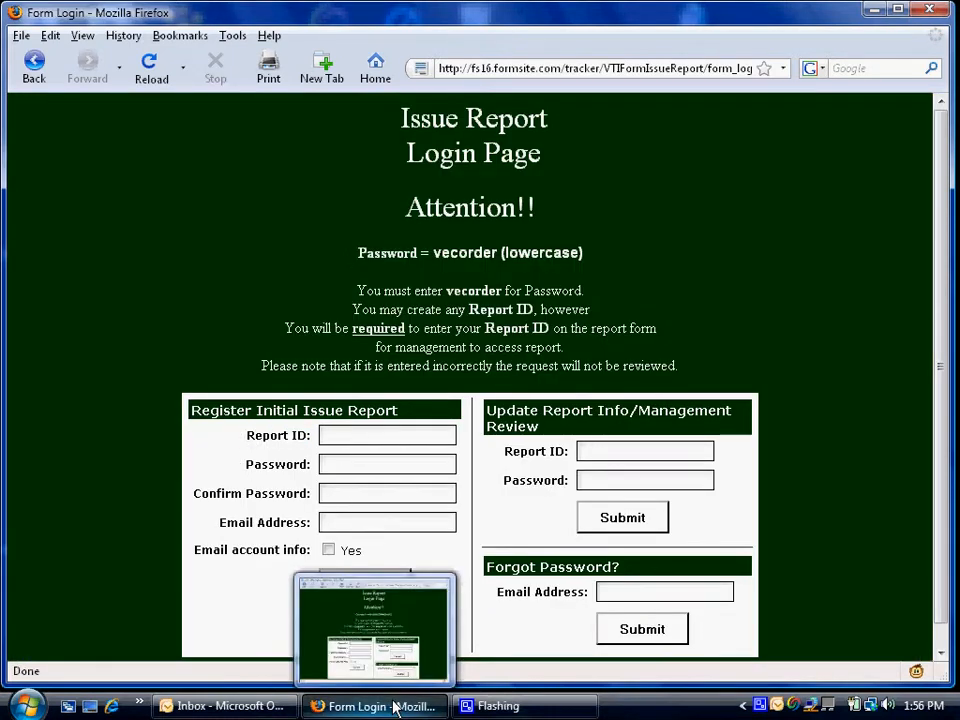
pyautogui.write('dem')
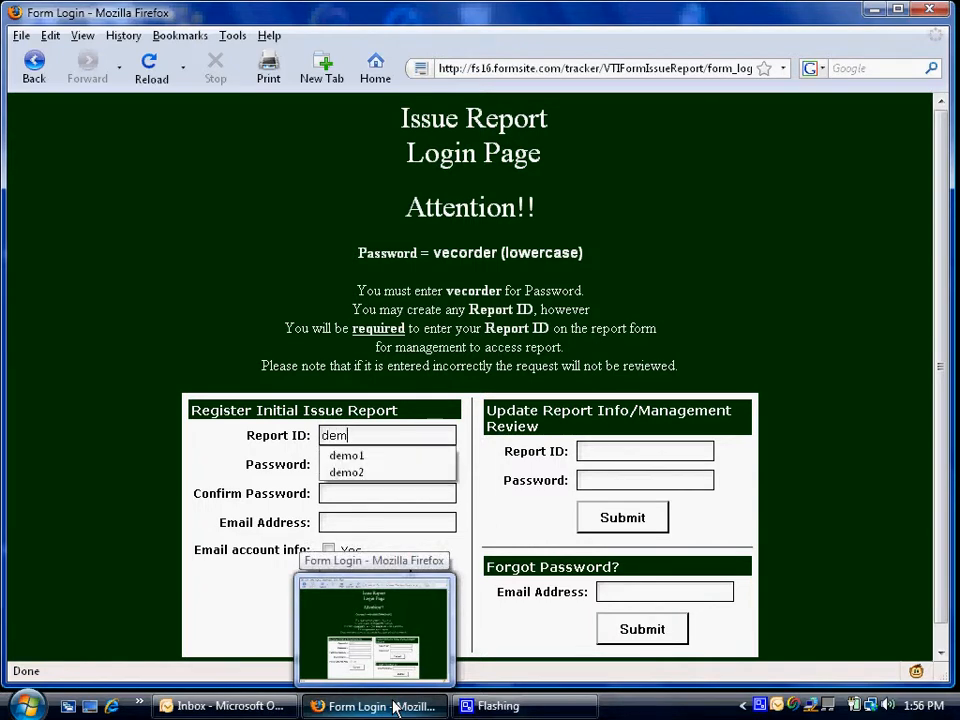
pyautogui.write('o1')
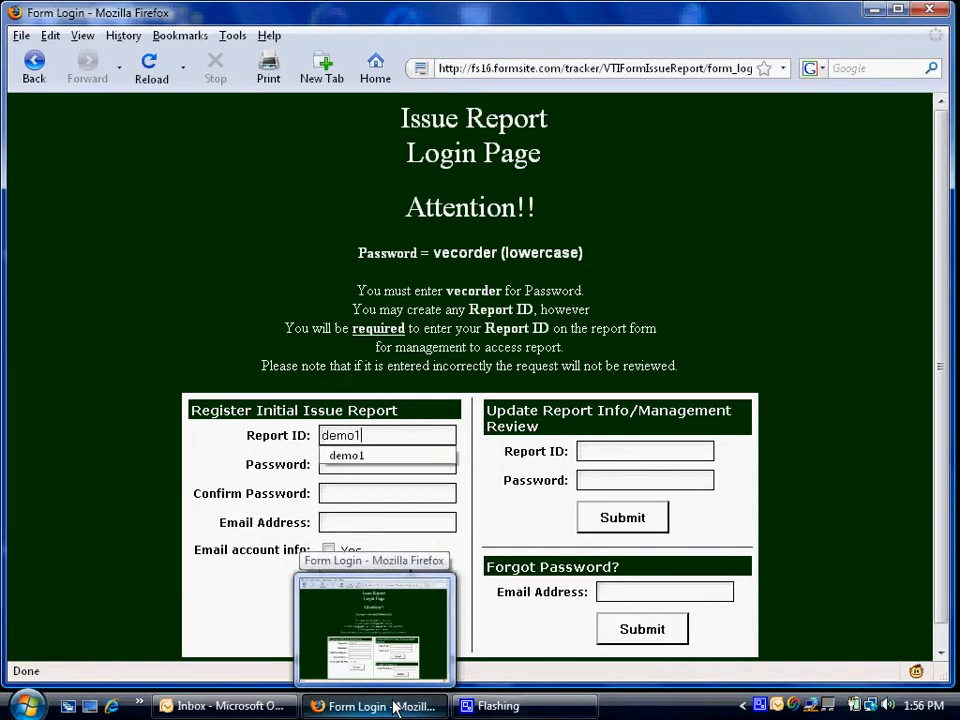
# - Enter the report password in the registration form's Password and Confirm Password fields
pyautogui.click(364, 458)
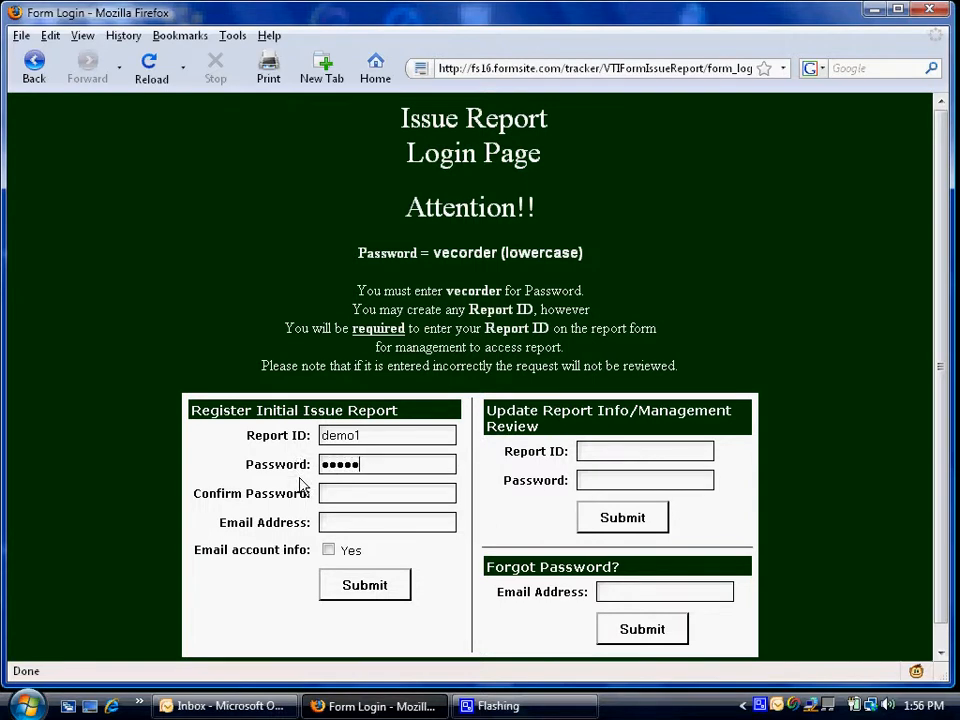
pyautogui.click(352, 499)
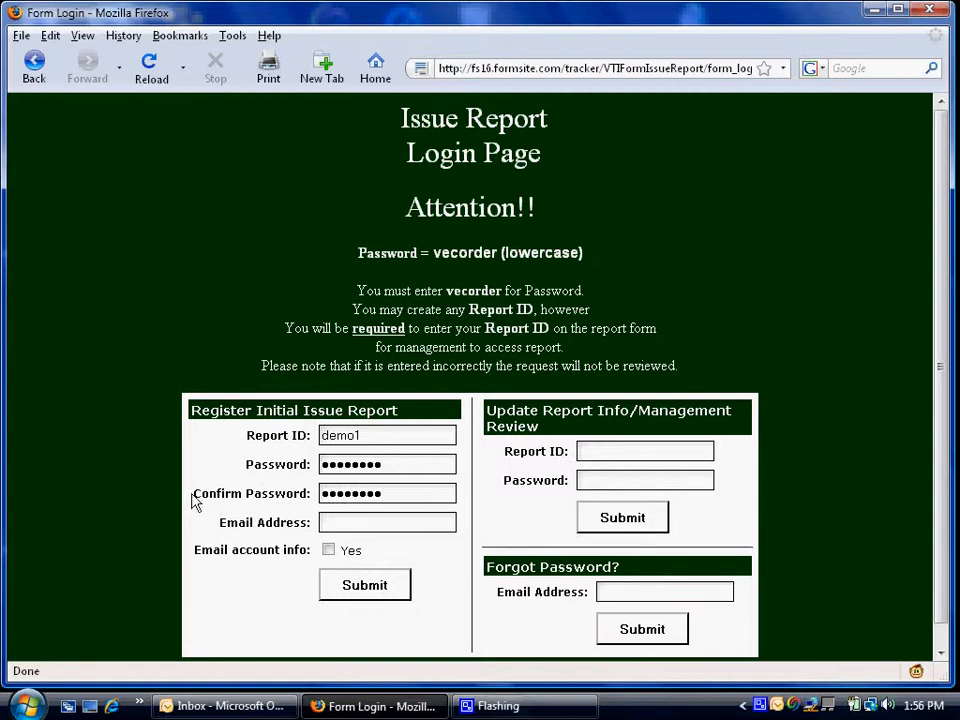
pyautogui.moveTo(193, 494); pyautogui.dragTo(250, 503)
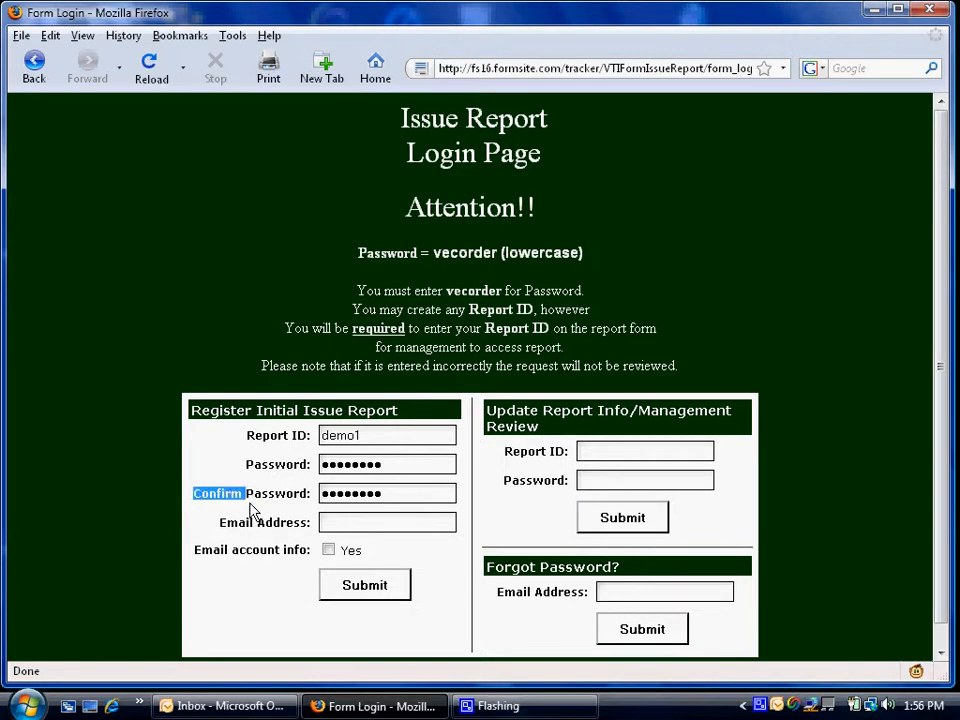
pyautogui.click(250, 505)
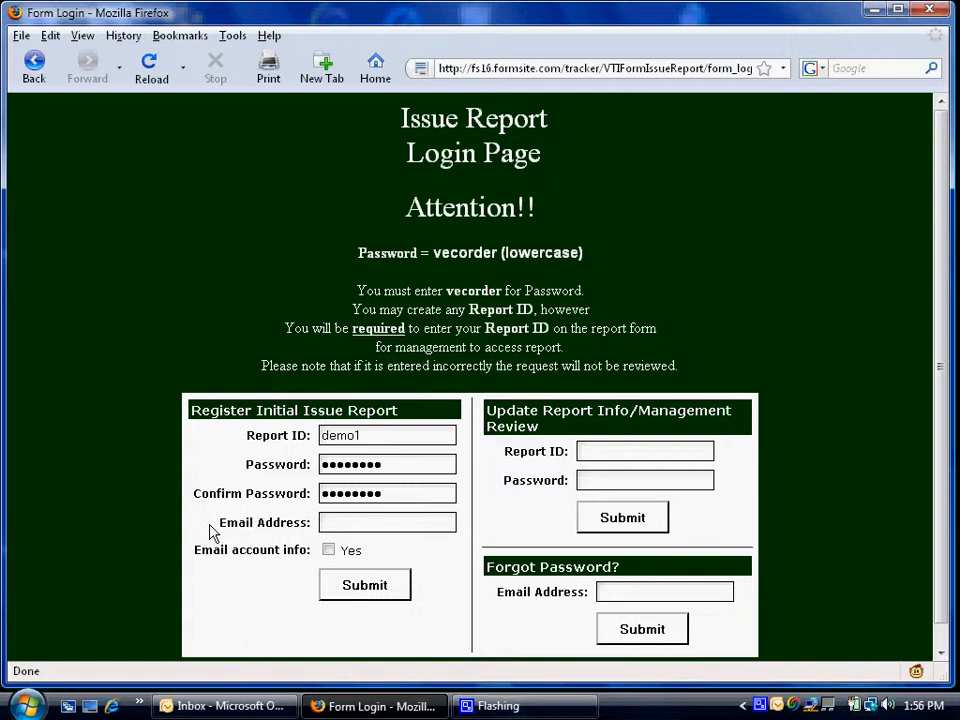
# - Fill in the registrant's e-mail address and submit the initial issue report registration
pyautogui.moveTo(218, 522); pyautogui.dragTo(290, 525)
pyautogui.click(323, 522)
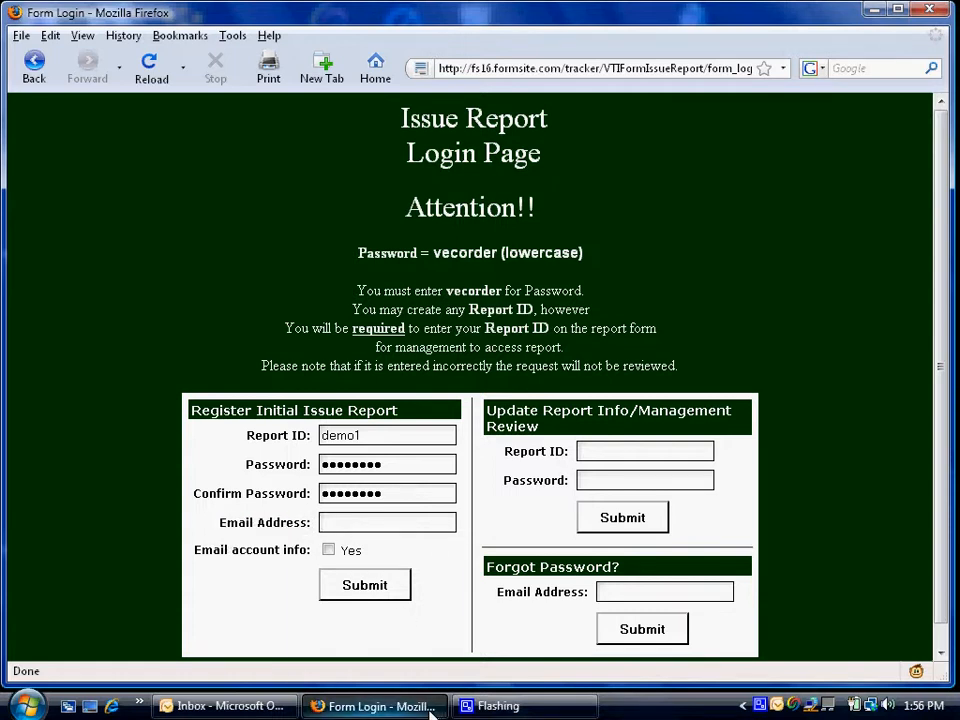
pyautogui.write('tra')
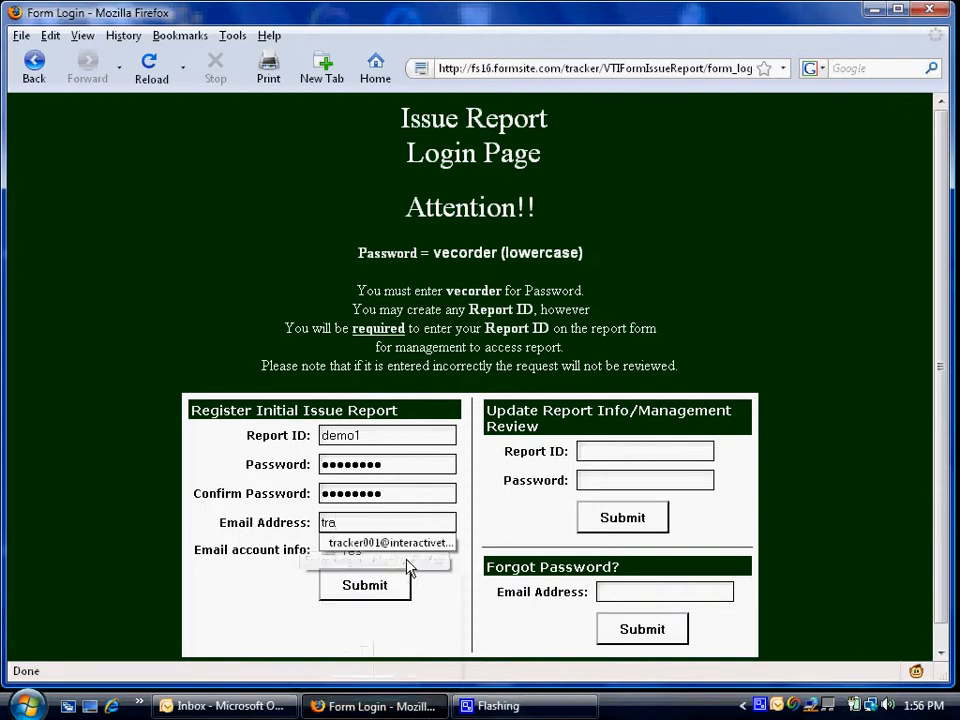
pyautogui.click(405, 545)
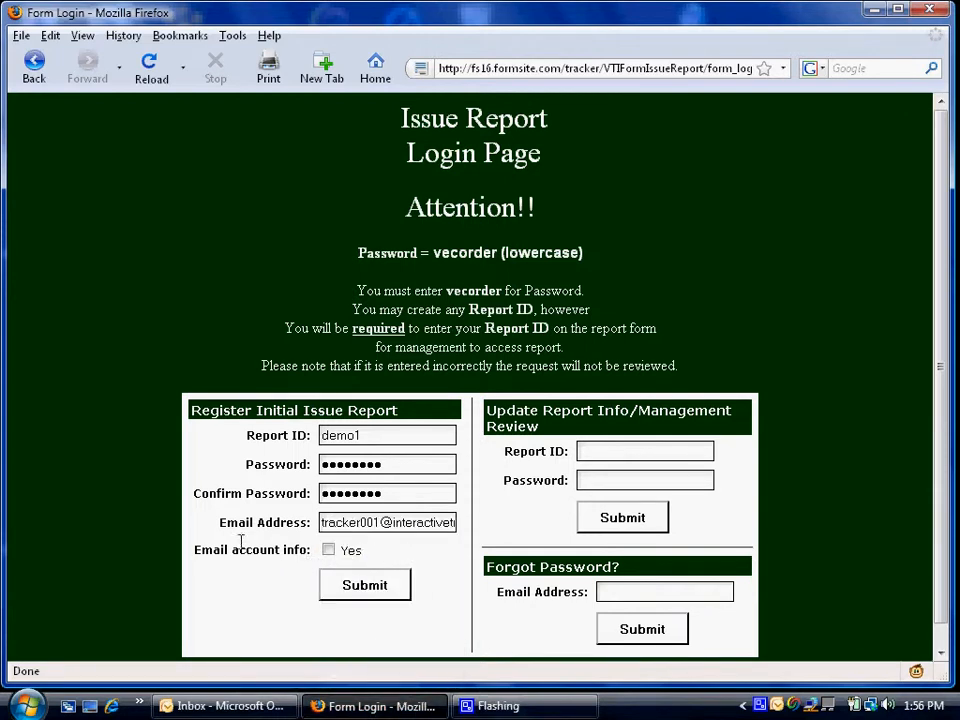
pyautogui.moveTo(197, 552); pyautogui.dragTo(296, 553)
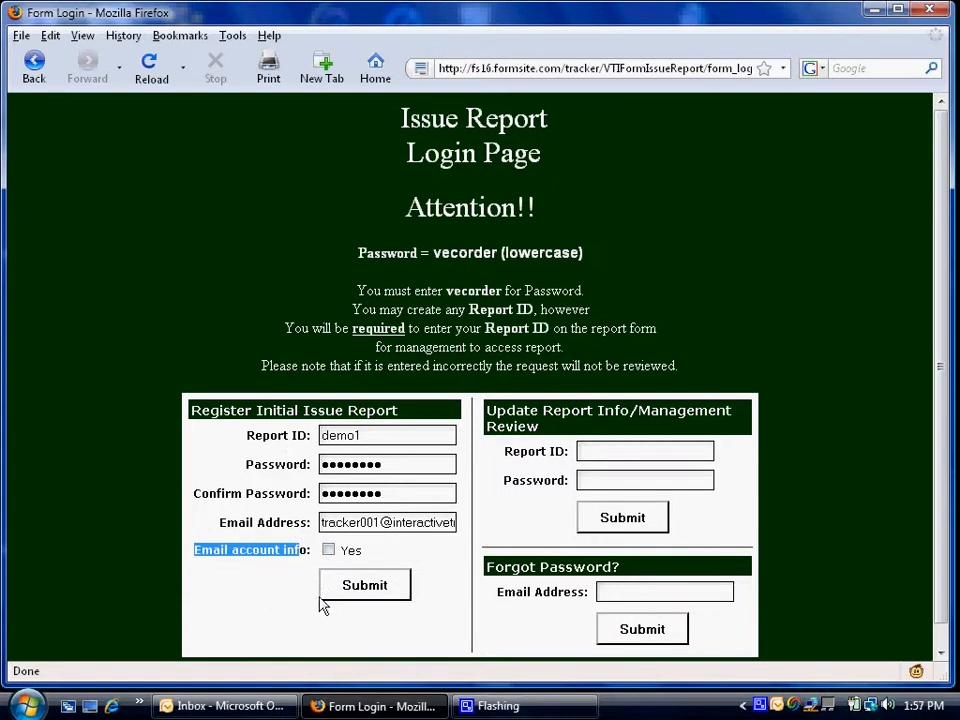
pyautogui.click(386, 596)
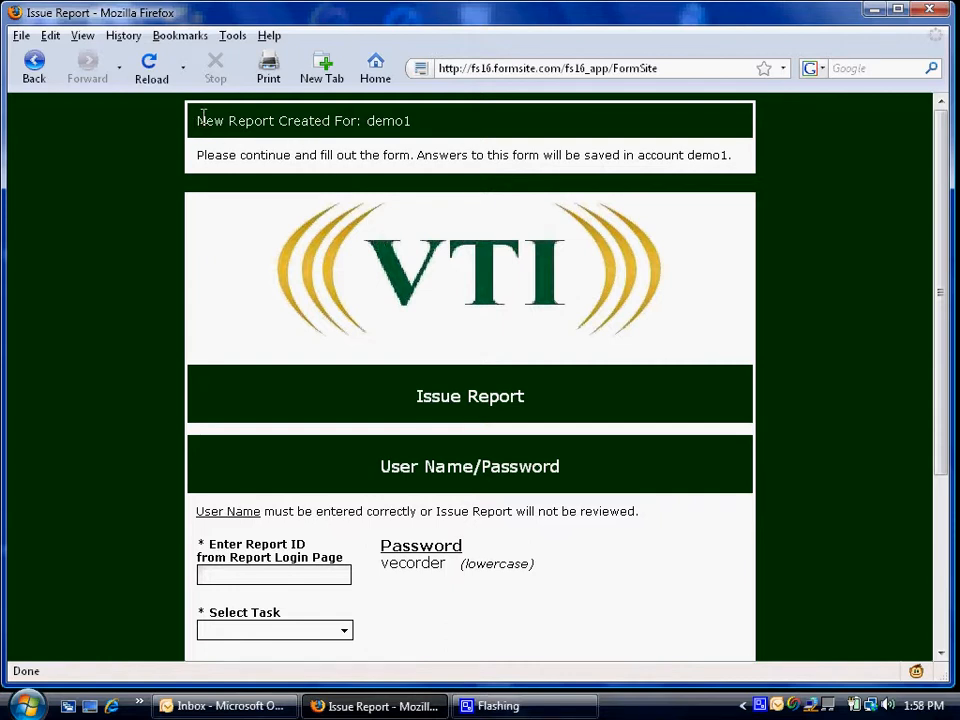
# - Copy the report ID demo1 from the page heading into the form's Report ID field
pyautogui.moveTo(197, 122); pyautogui.dragTo(414, 137)
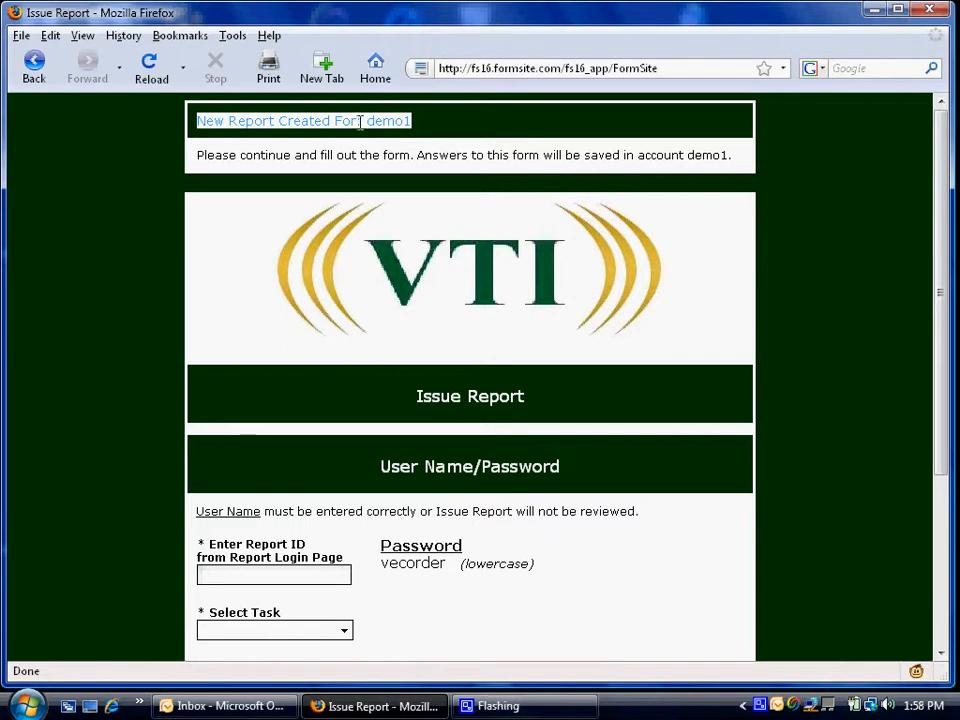
pyautogui.moveTo(366, 120); pyautogui.dragTo(398, 138)
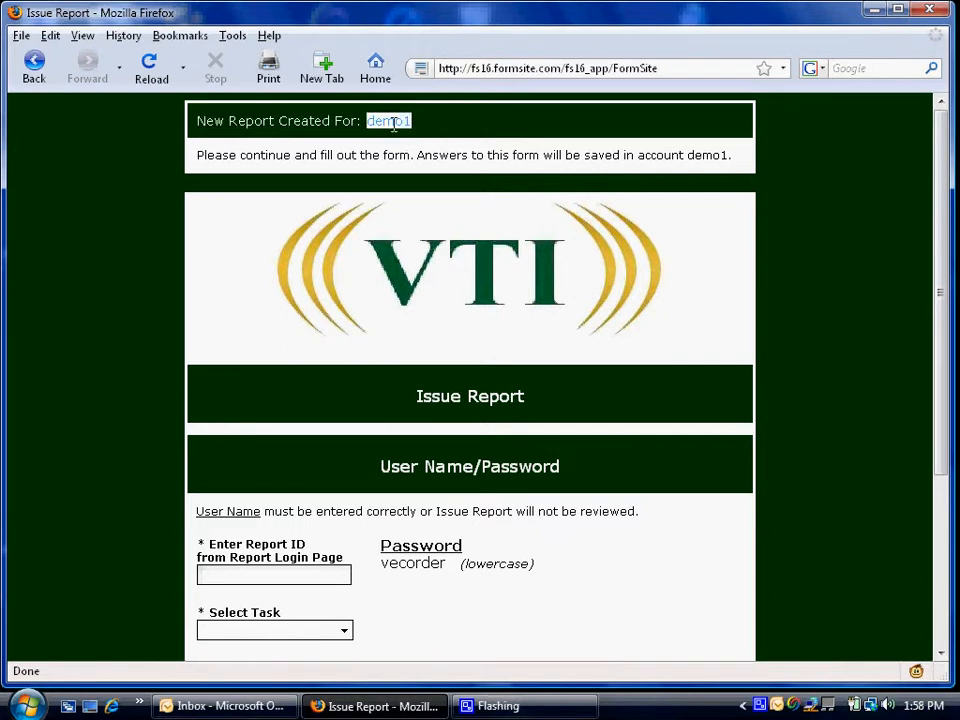
pyautogui.rightClick(393, 123)
pyautogui.click(422, 138)
pyautogui.click(238, 572)
pyautogui.rightClick(240, 570)
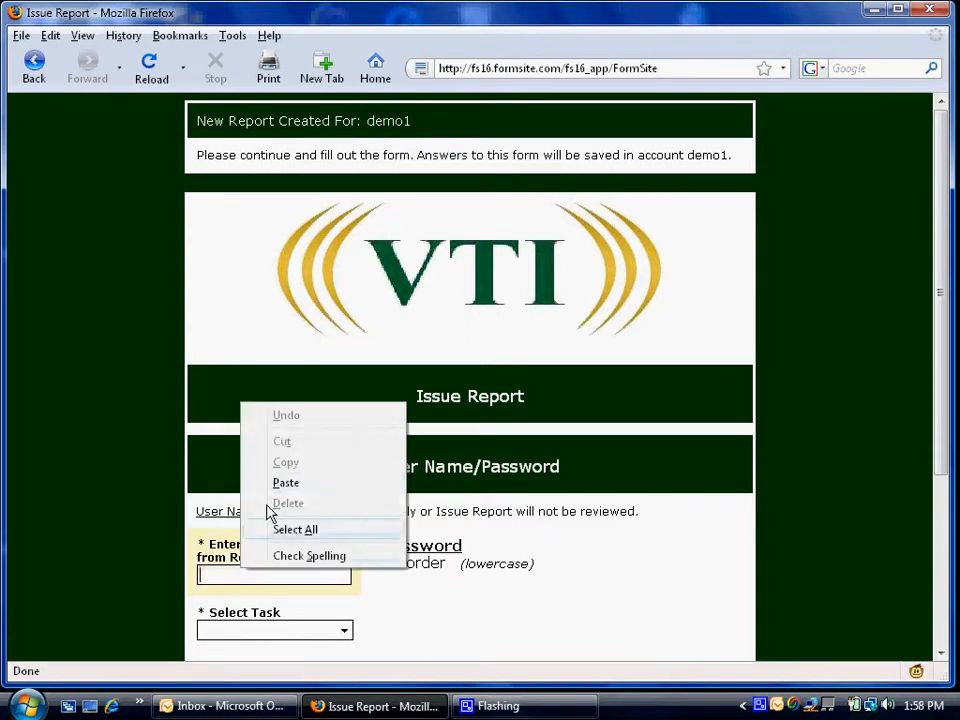
pyautogui.click(291, 489)
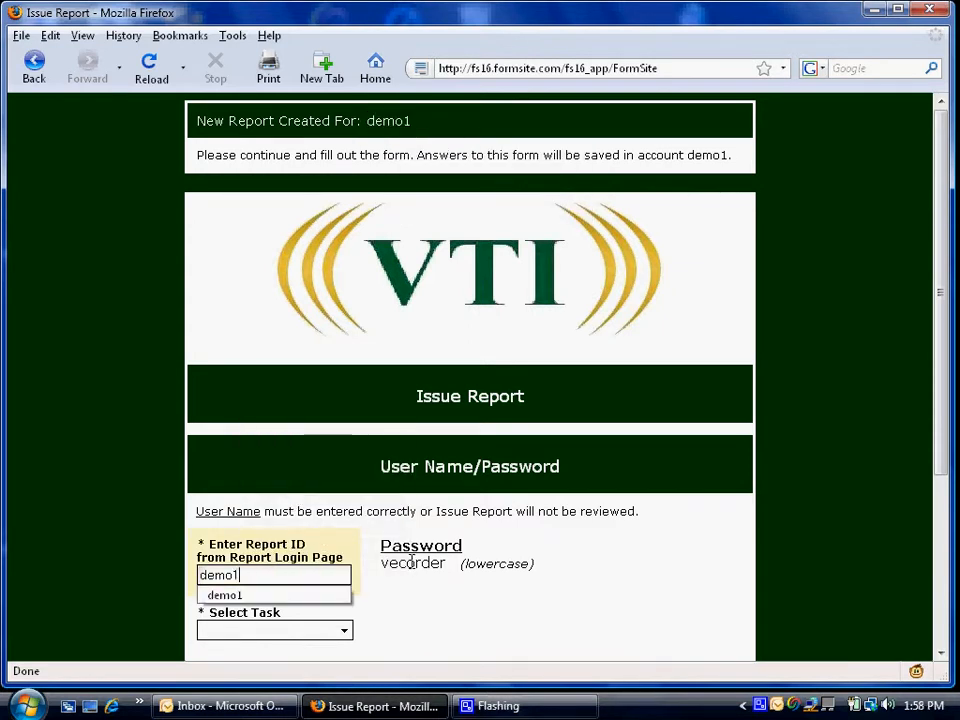
# - Set the task to Submit Issue Report and continue to the form's next page
pyautogui.click(328, 631)
pyautogui.click(300, 658)
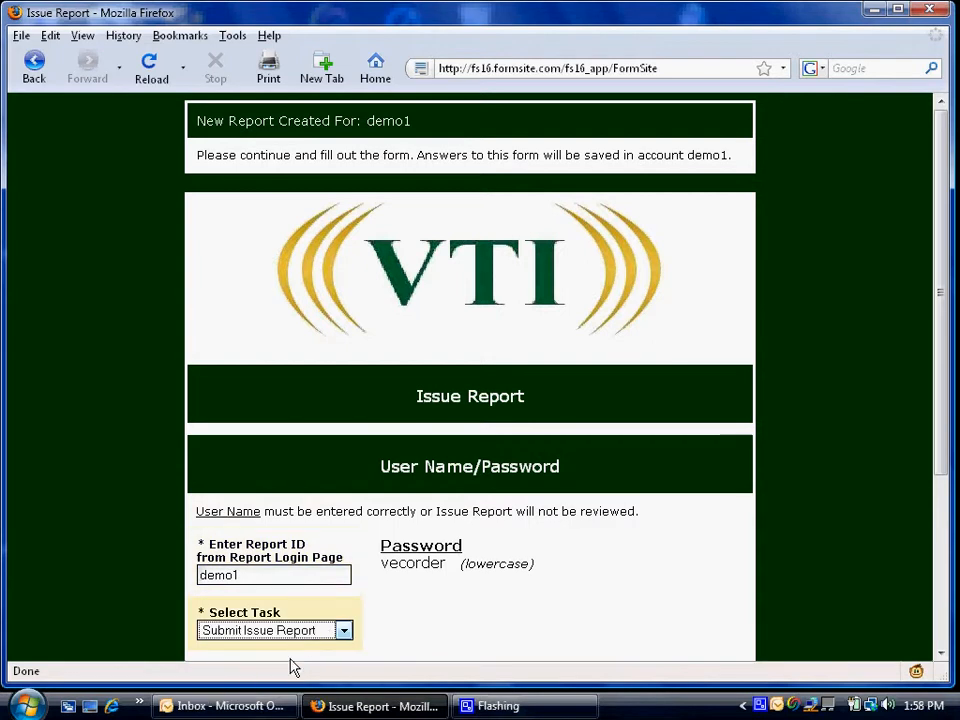
pyautogui.scroll(-2, 445, 560)
pyautogui.click(521, 613)
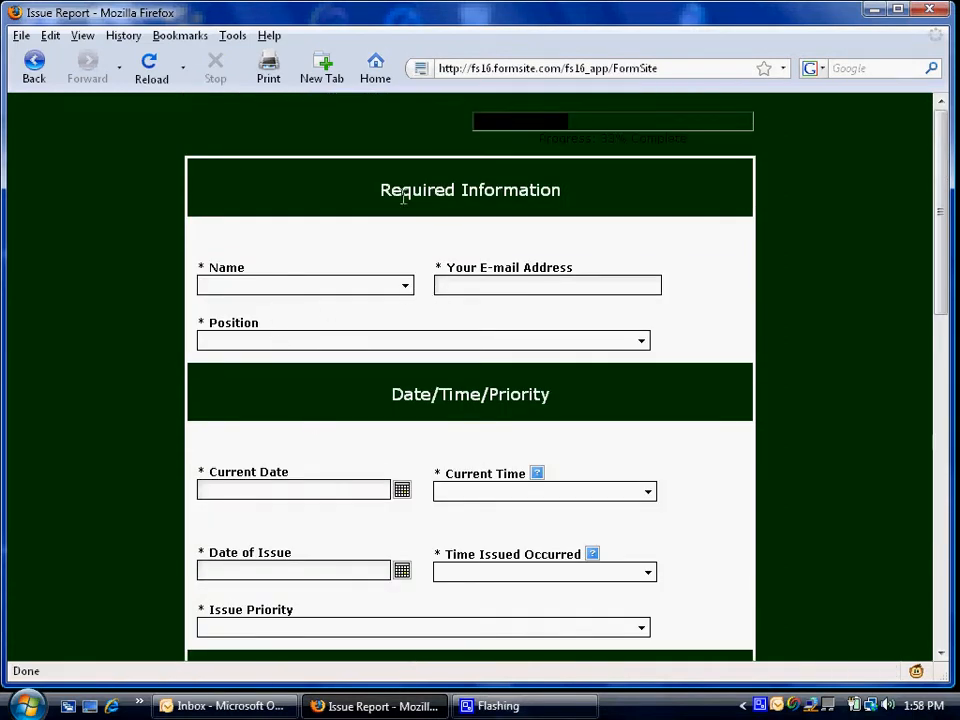
# - Complete the Required Information section with the employee's name, their e-mail address and the position Accounting Clerk
pyautogui.click(405, 286)
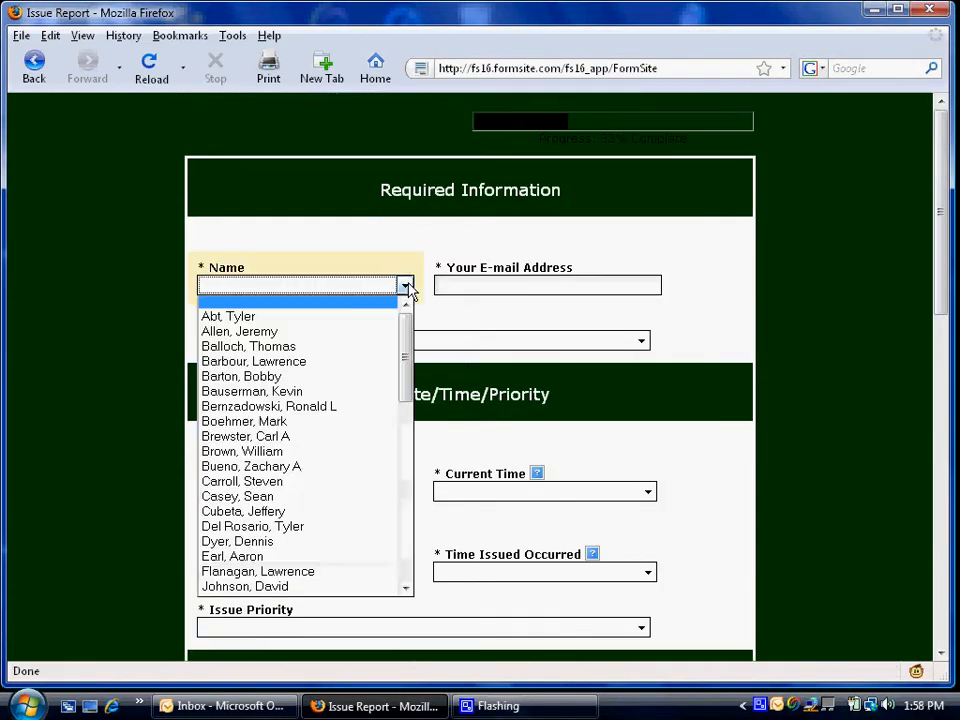
pyautogui.click(255, 315)
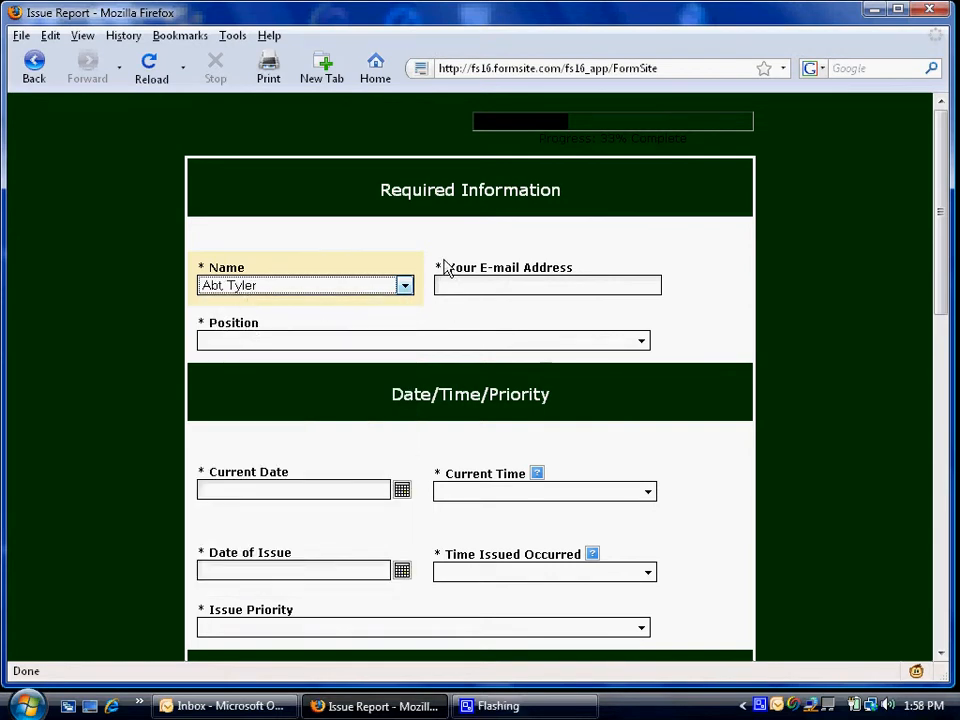
pyautogui.moveTo(444, 268); pyautogui.dragTo(590, 272)
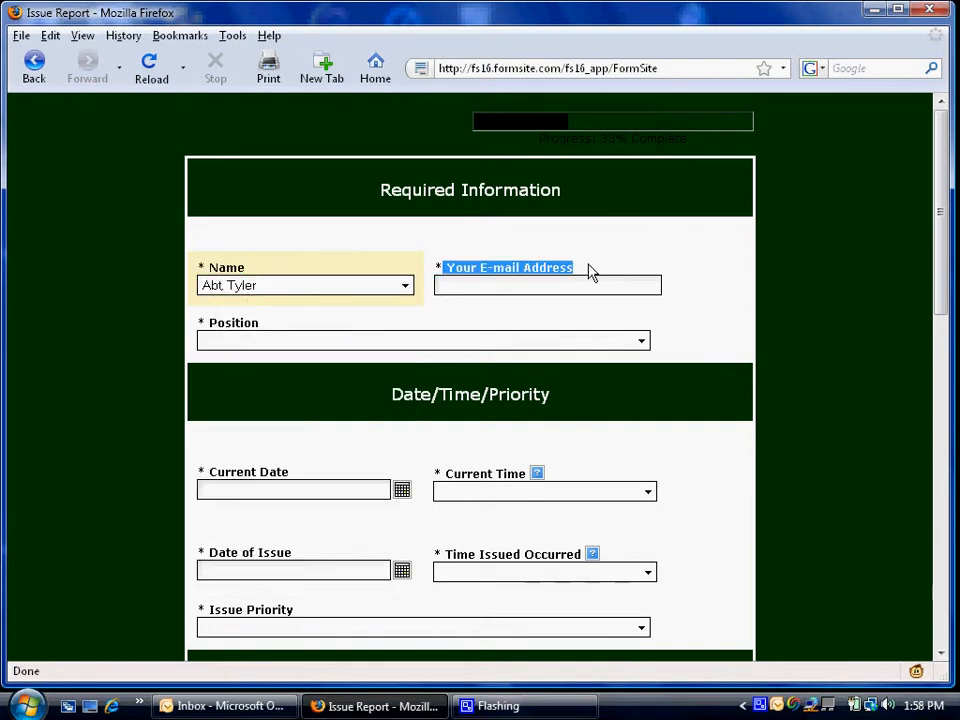
pyautogui.click(447, 318)
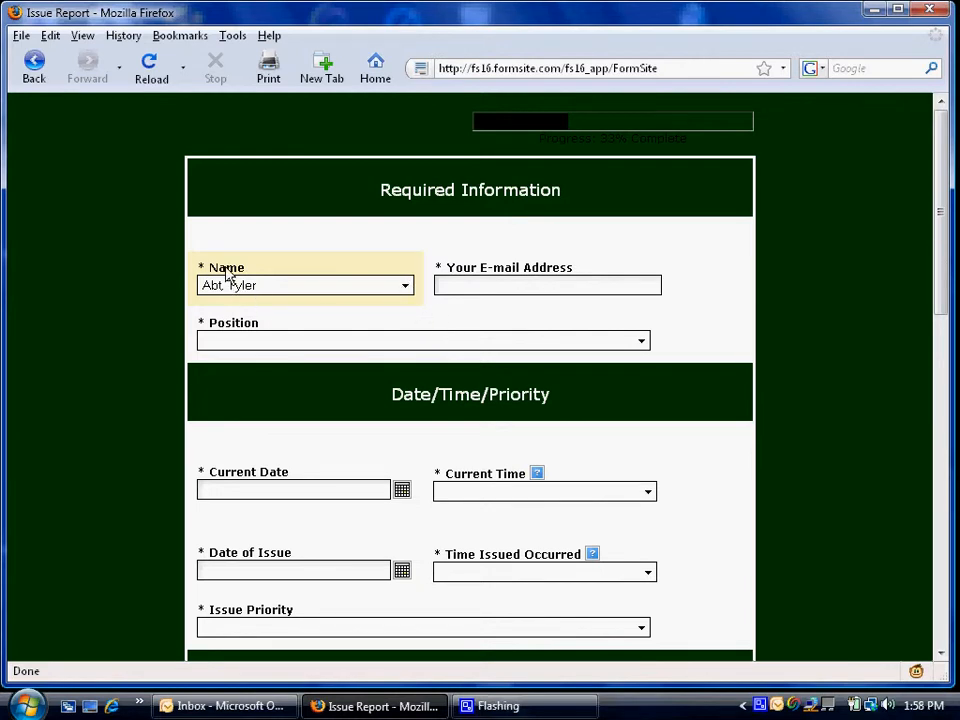
pyautogui.click(463, 289)
pyautogui.write('t')
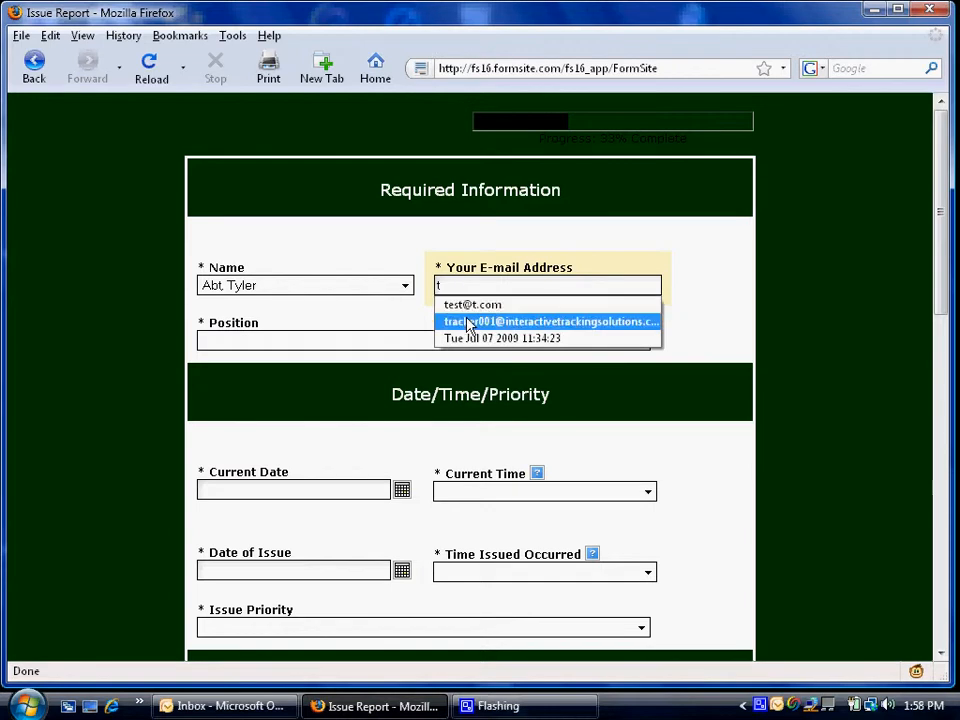
pyautogui.click(452, 321)
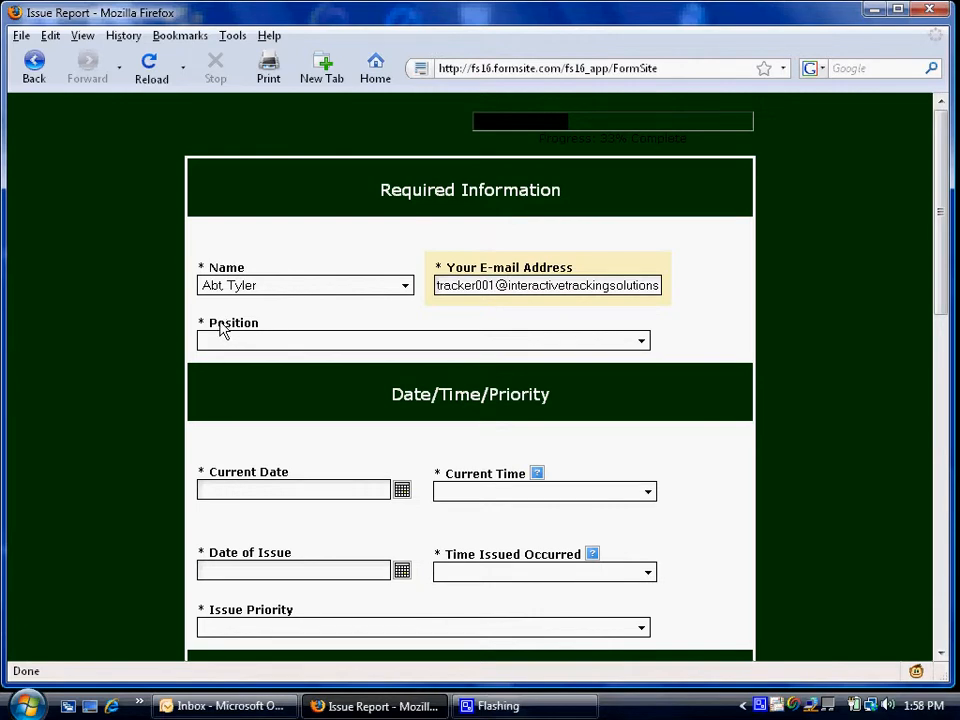
pyautogui.click(250, 346)
pyautogui.click(251, 372)
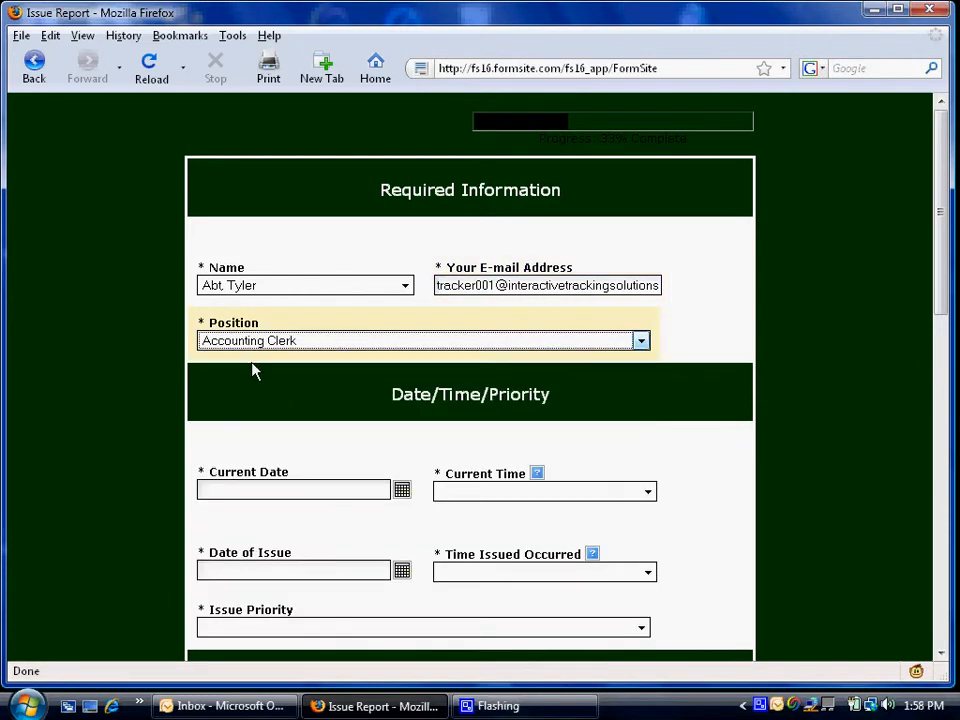
# - Set the report's Current Date to 07/15/2009 using the calendar
pyautogui.scroll(-4, 416, 381)
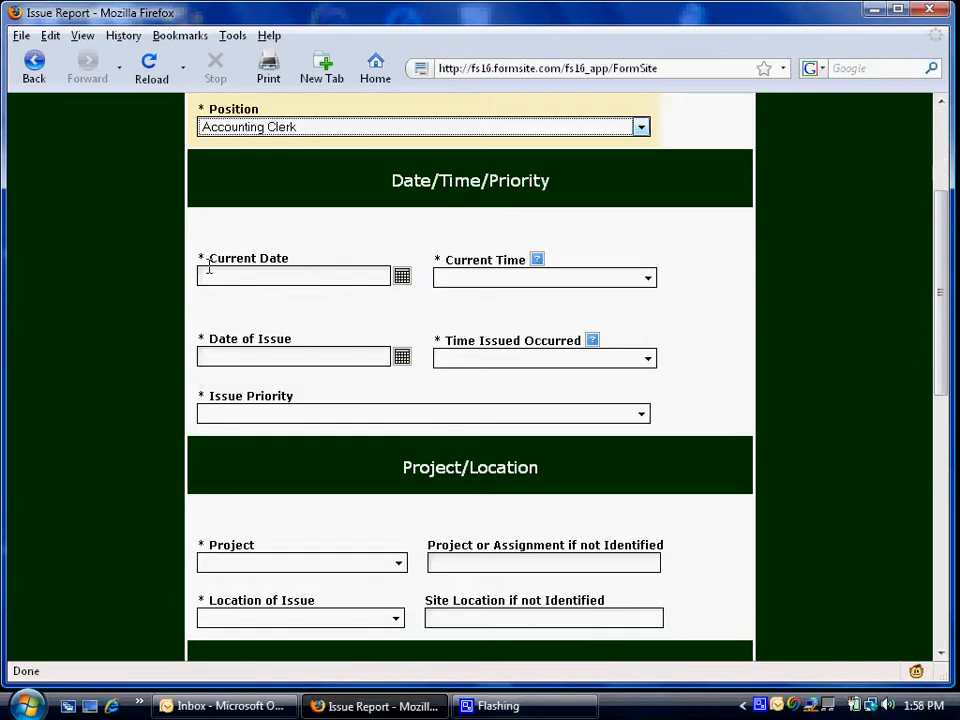
pyautogui.moveTo(207, 262); pyautogui.dragTo(294, 289)
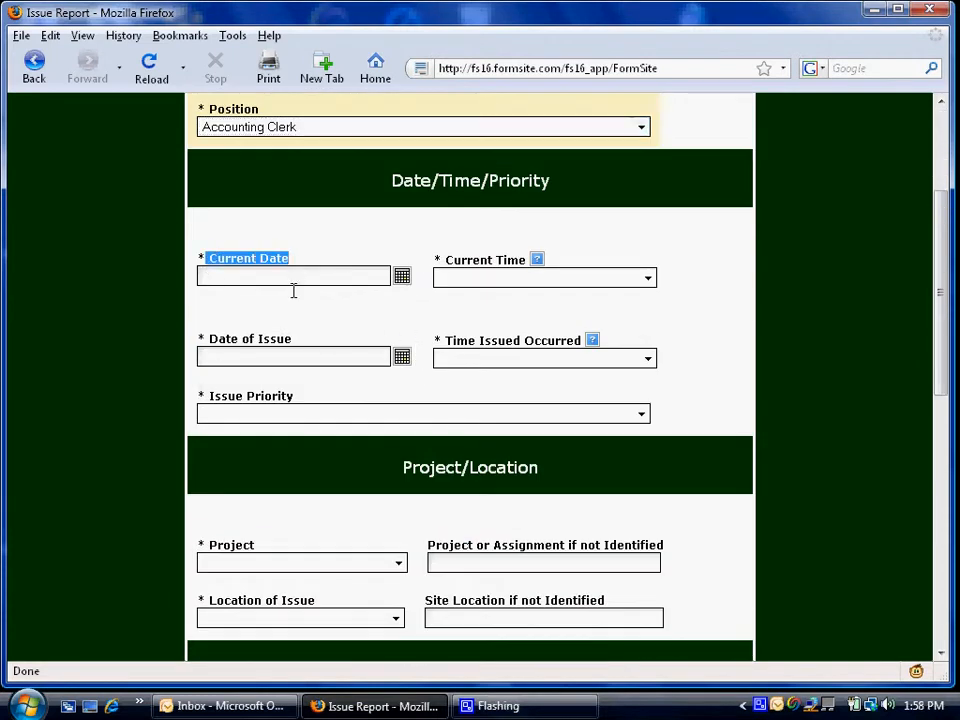
pyautogui.click(402, 277)
pyautogui.click(418, 356)
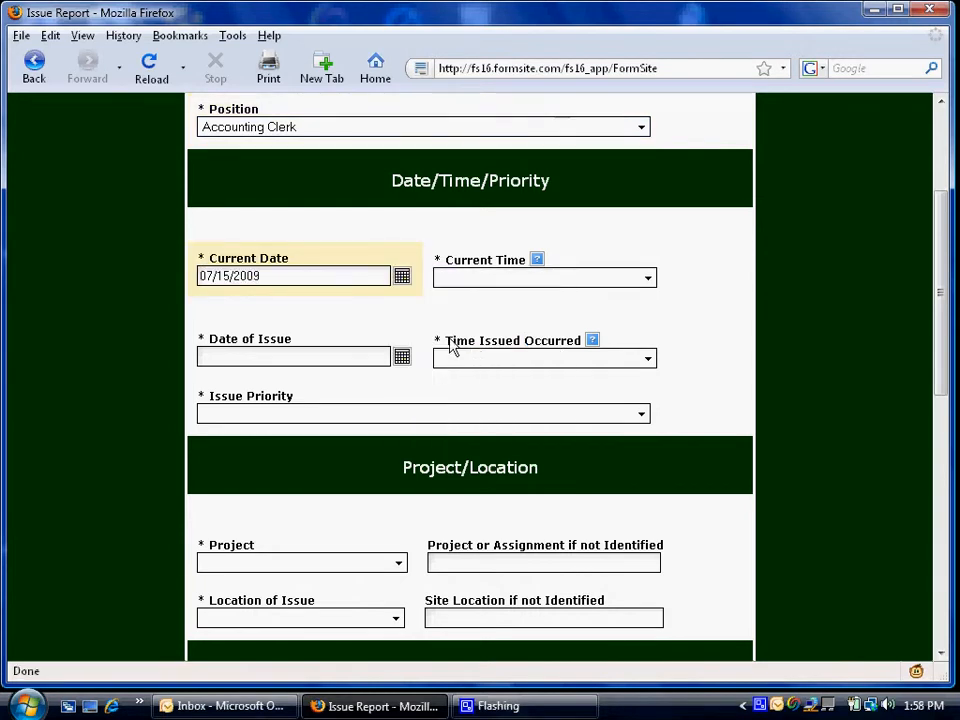
# - Consult the 24-hour conversion help for Current Time, close it, and set the Current Time to 14:00
pyautogui.click(537, 262)
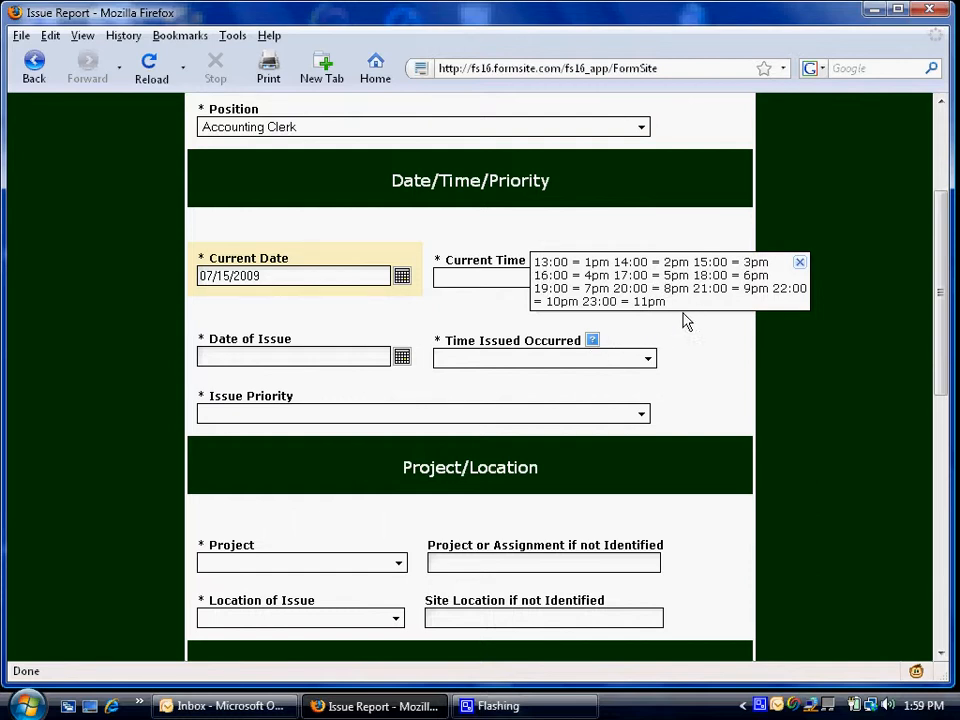
pyautogui.click(799, 263)
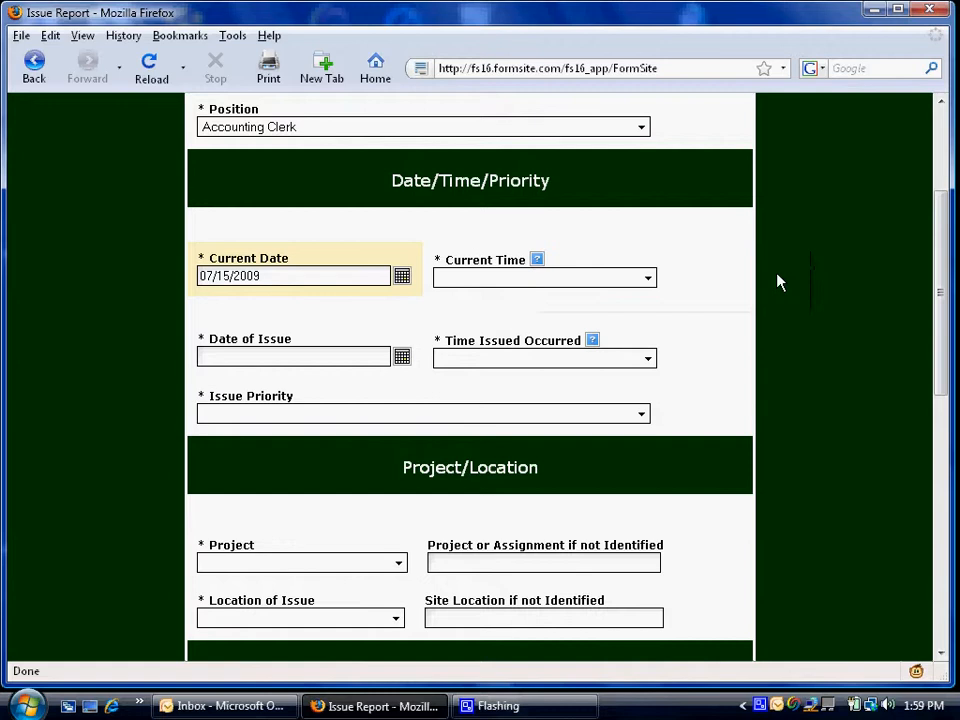
pyautogui.click(647, 281)
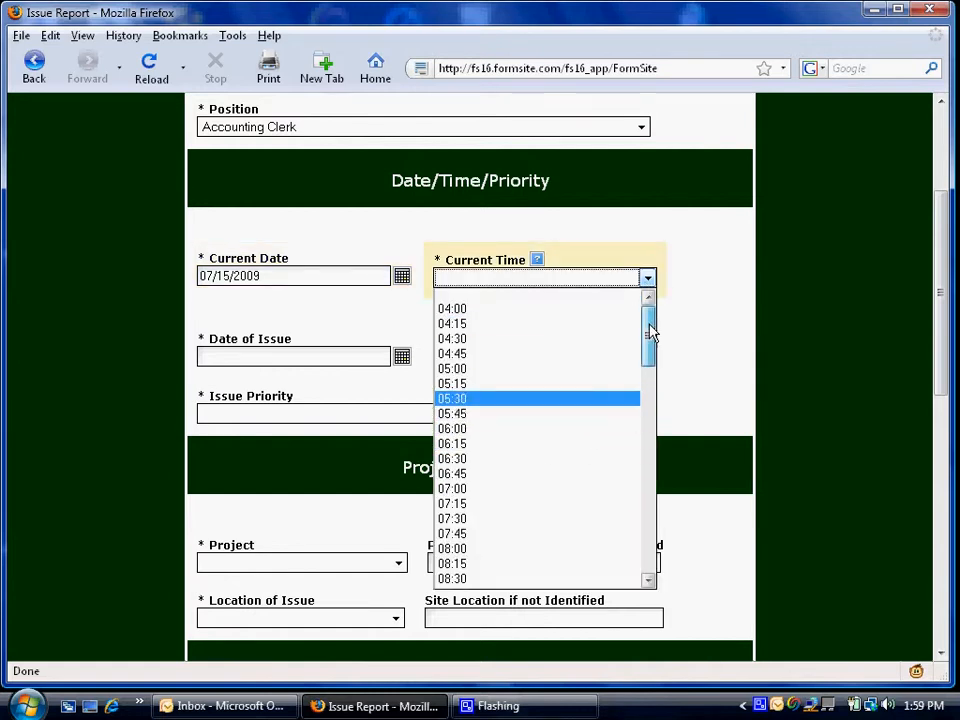
pyautogui.moveTo(650, 332); pyautogui.dragTo(647, 439)
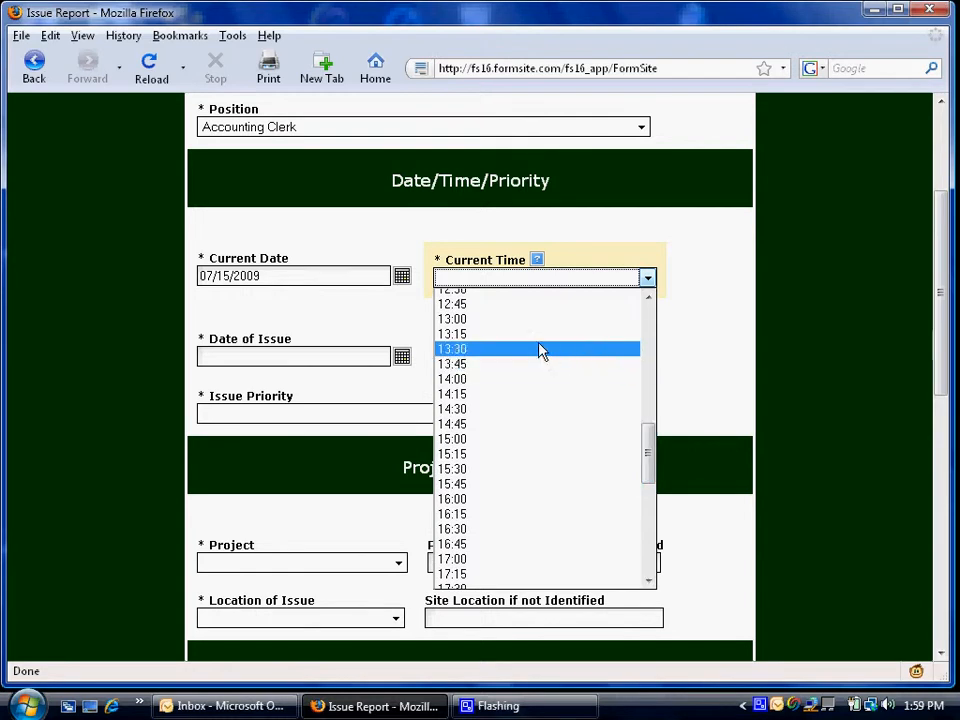
pyautogui.click(462, 320)
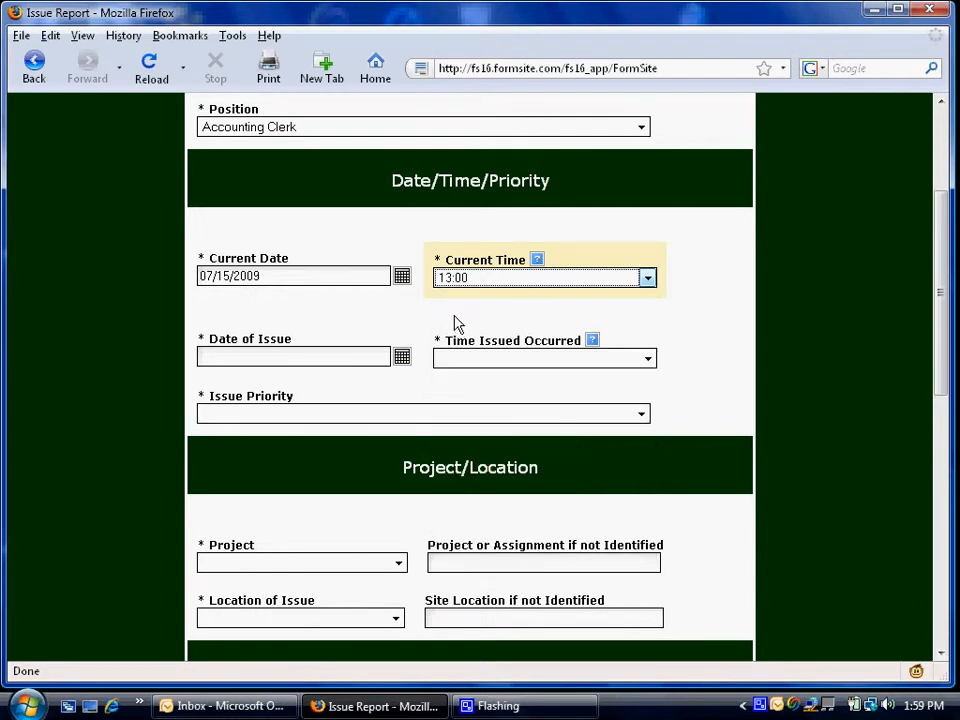
pyautogui.click(647, 278)
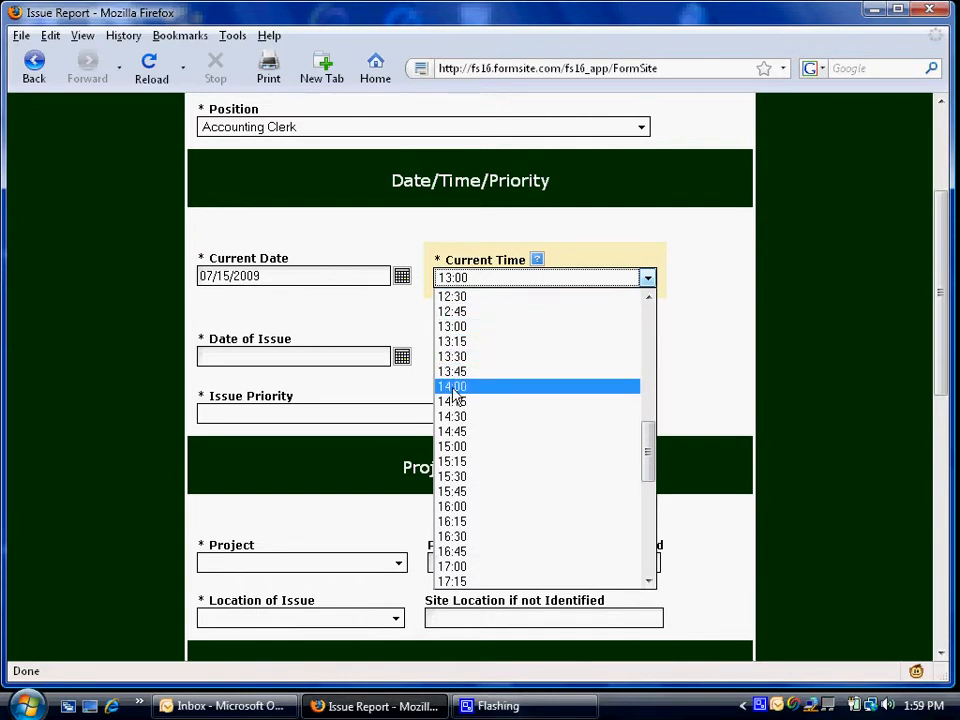
pyautogui.click(450, 386)
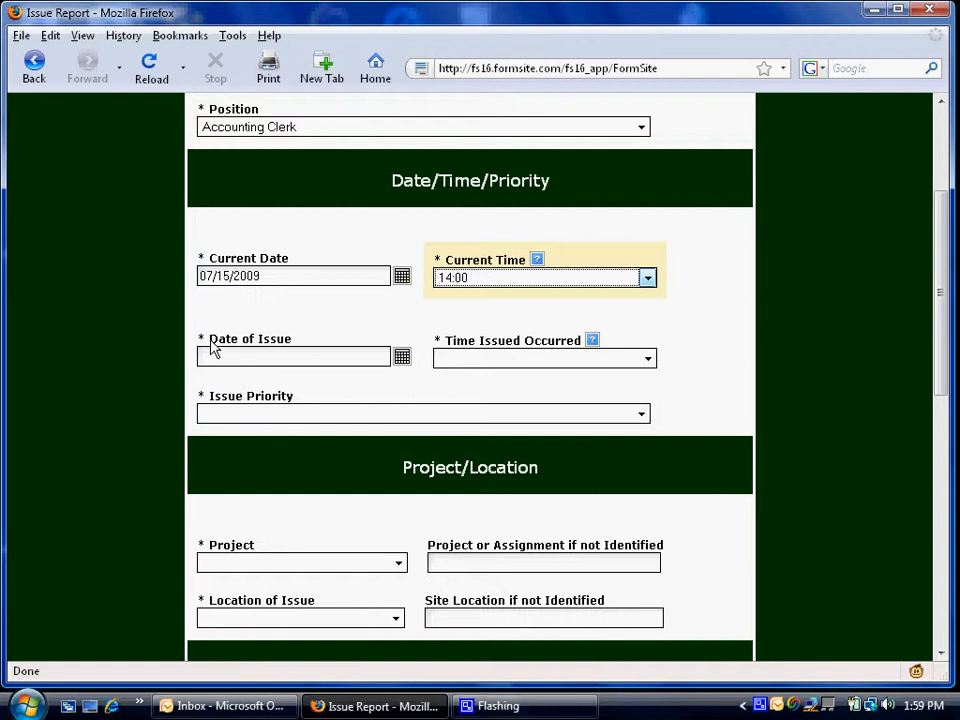
# - Set the Date of Issue to 07/15/2009 and the Time Issued Occurred to 09:00
pyautogui.moveTo(208, 342); pyautogui.dragTo(292, 346)
pyautogui.click(295, 357)
pyautogui.click(401, 357)
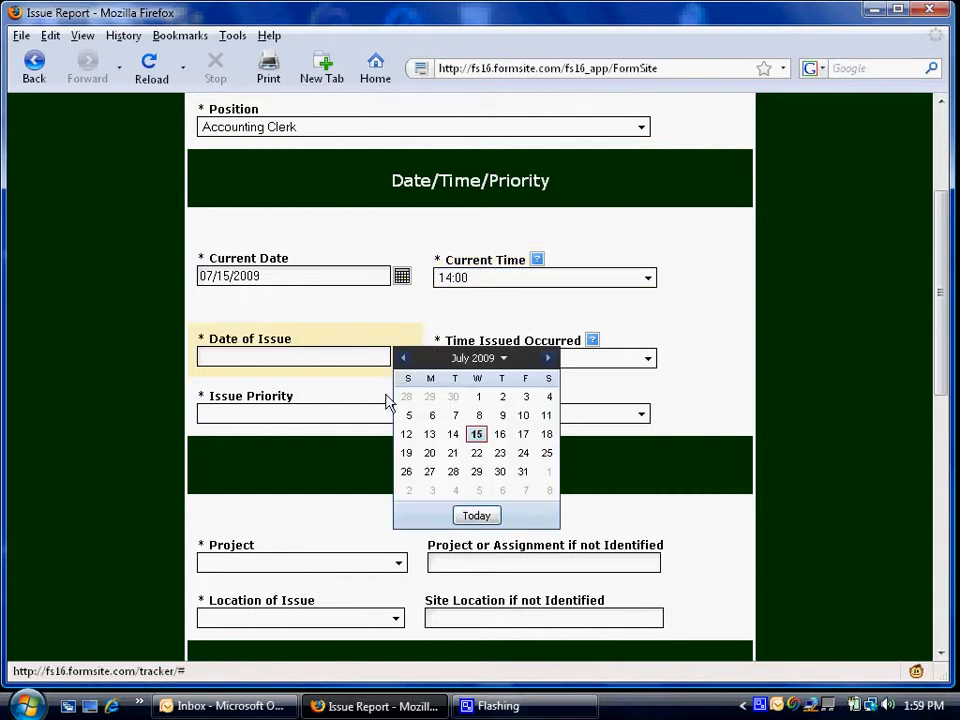
pyautogui.click(474, 437)
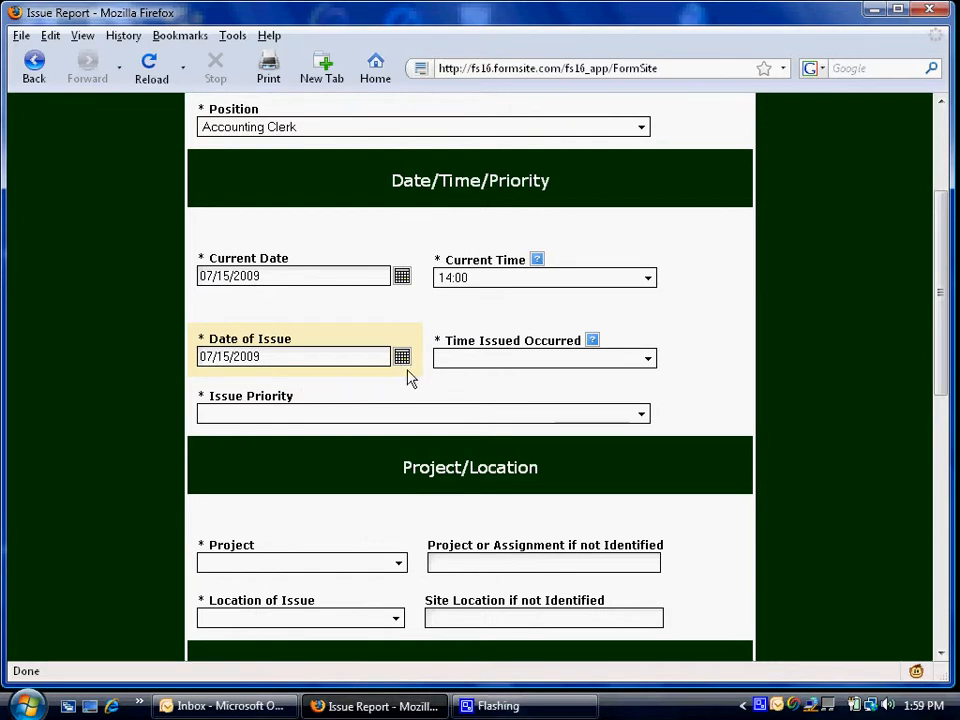
pyautogui.click(648, 361)
pyautogui.moveTo(653, 422); pyautogui.dragTo(656, 461)
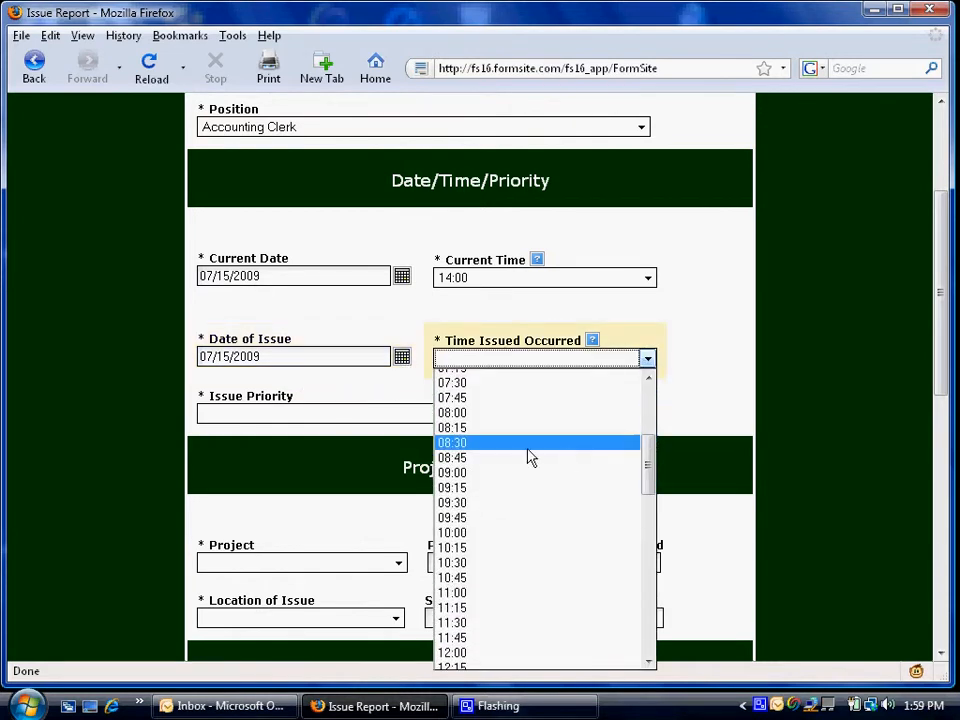
pyautogui.click(462, 474)
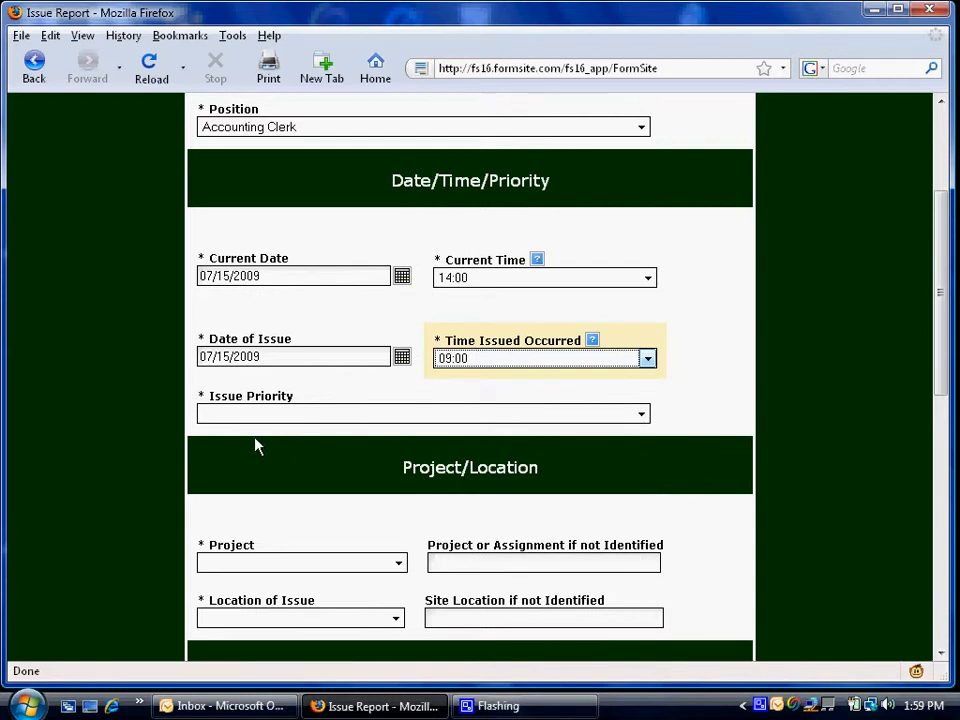
# - Set the report's Issue Priority to Normal
pyautogui.moveTo(199, 395); pyautogui.dragTo(296, 403)
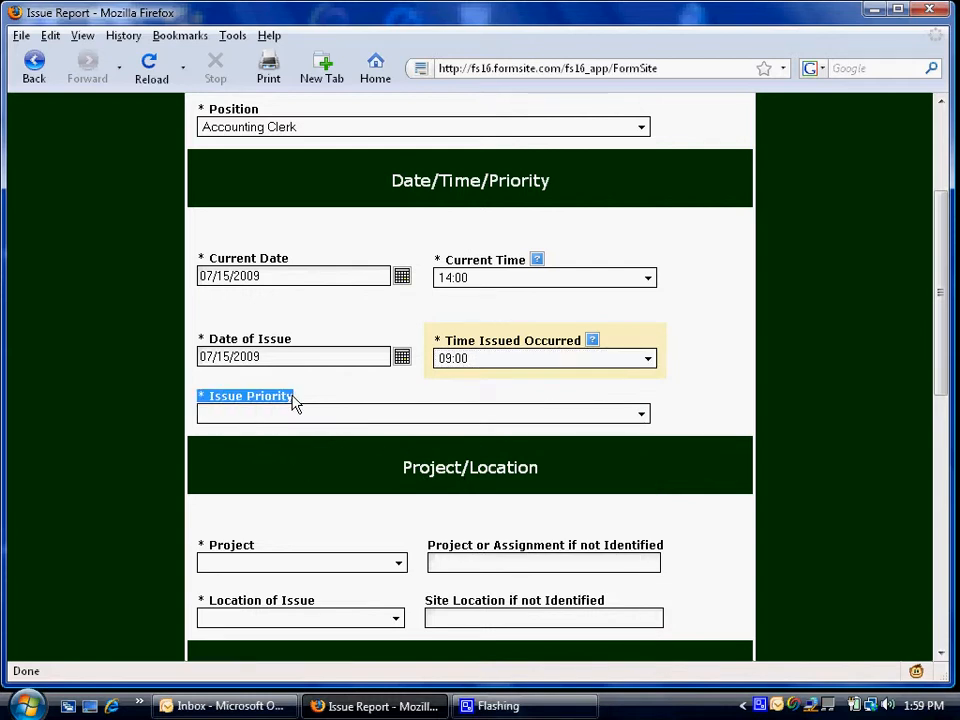
pyautogui.click(279, 428)
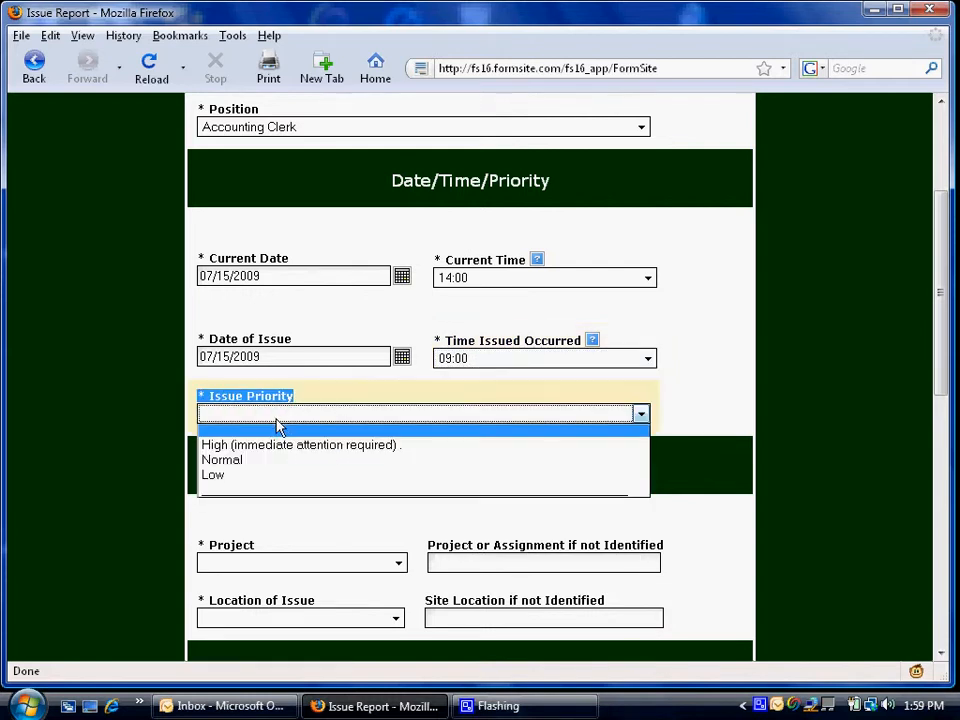
pyautogui.click(228, 461)
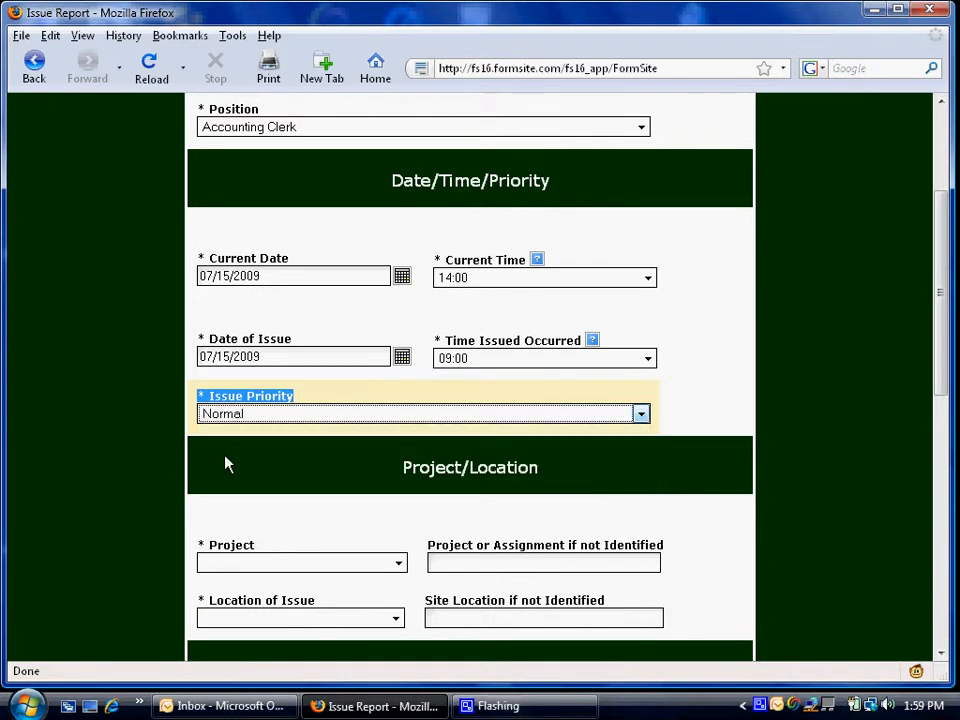
# - Set the Project to Other (enter in adjacent field) and enter demo as the project or assignment if not identified
pyautogui.scroll(-3, 220, 430)
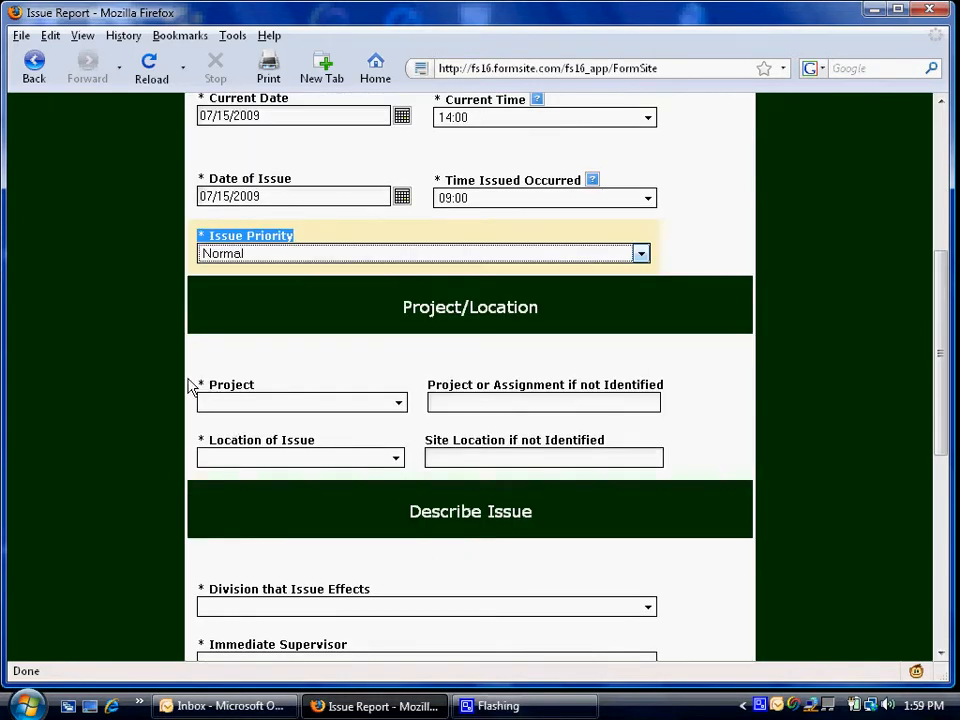
pyautogui.moveTo(196, 382); pyautogui.dragTo(261, 386)
pyautogui.click(400, 408)
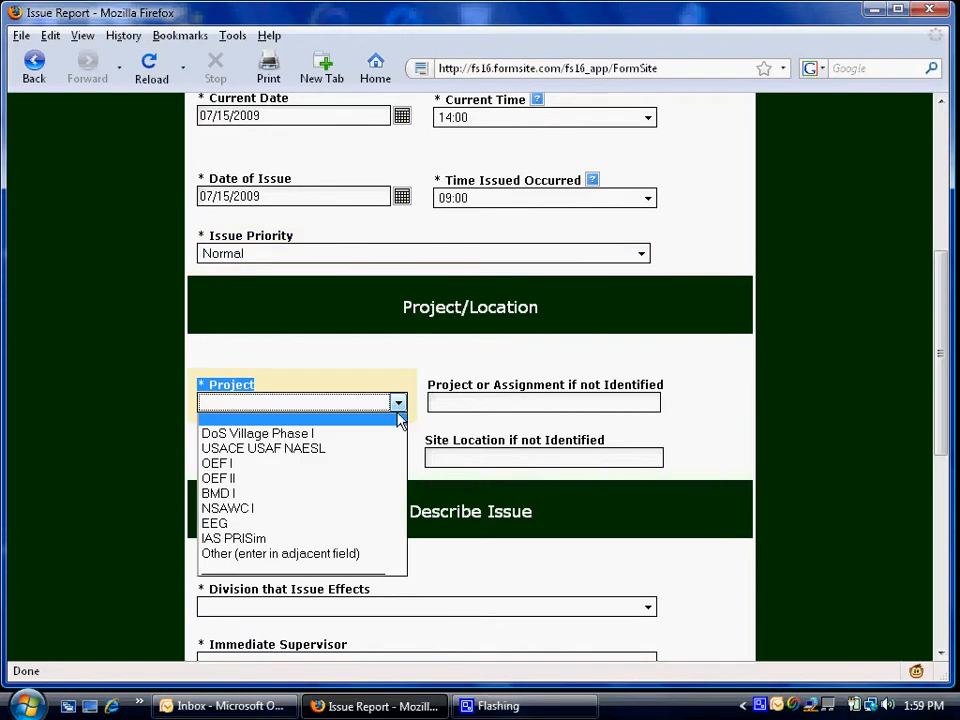
pyautogui.click(222, 553)
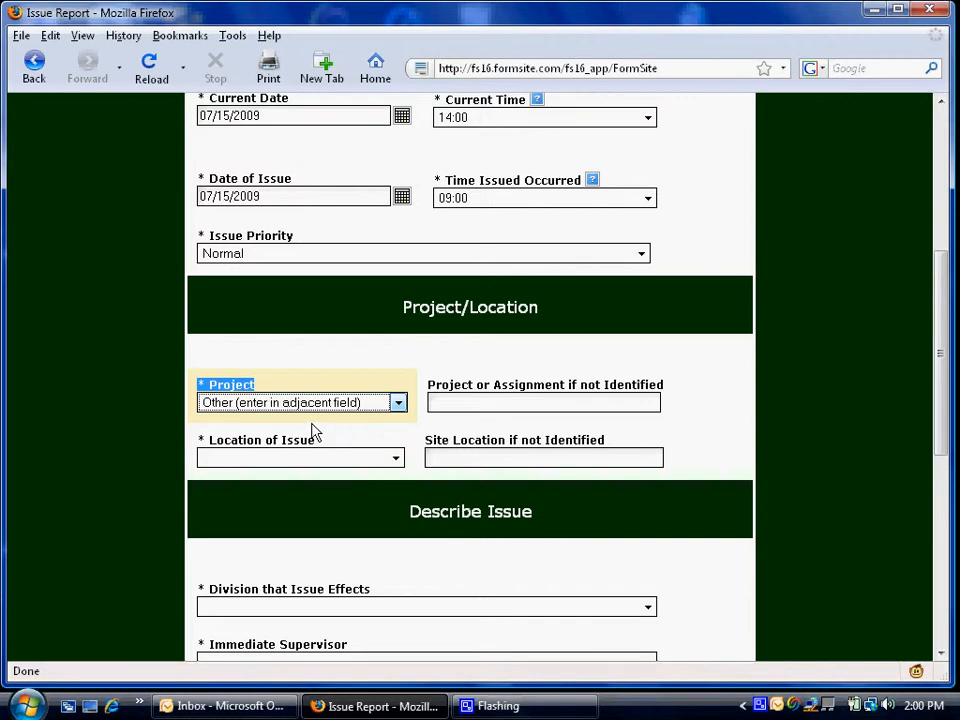
pyautogui.click(462, 405)
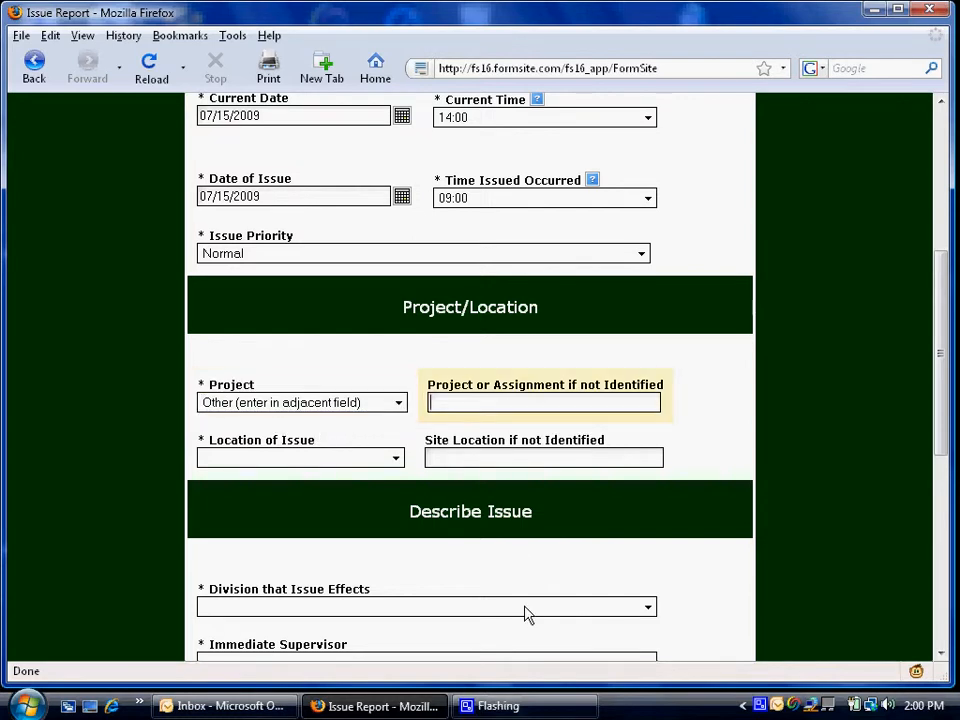
pyautogui.write('demo')
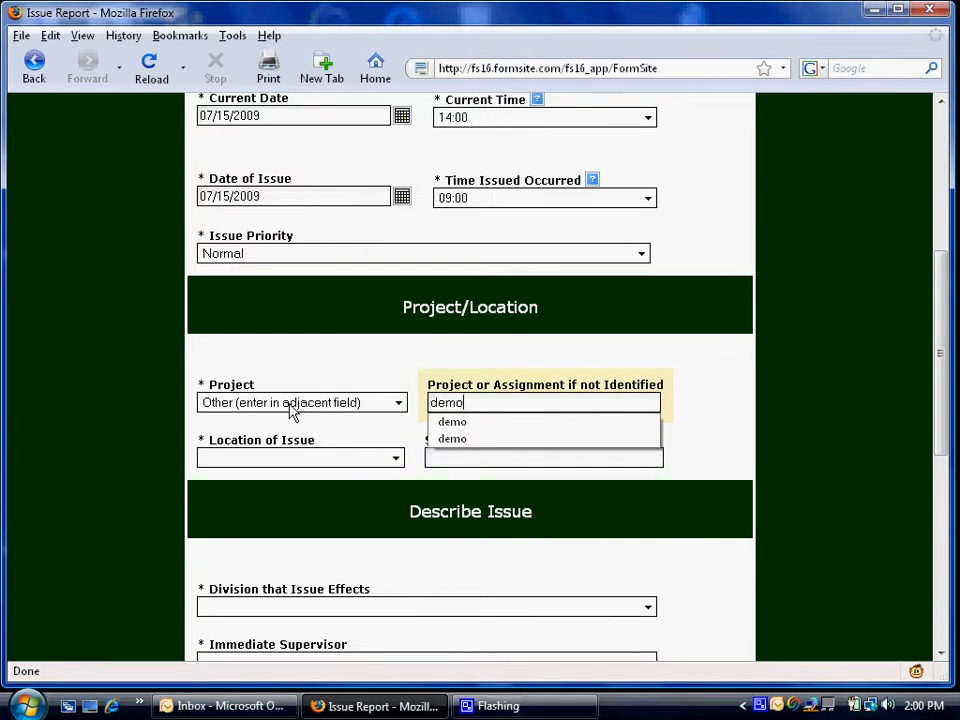
# - Set the Location of Issue to Other (enter site in adjacent field) and enter demo as the site location
pyautogui.click(208, 440)
pyautogui.moveTo(208, 447); pyautogui.dragTo(371, 463)
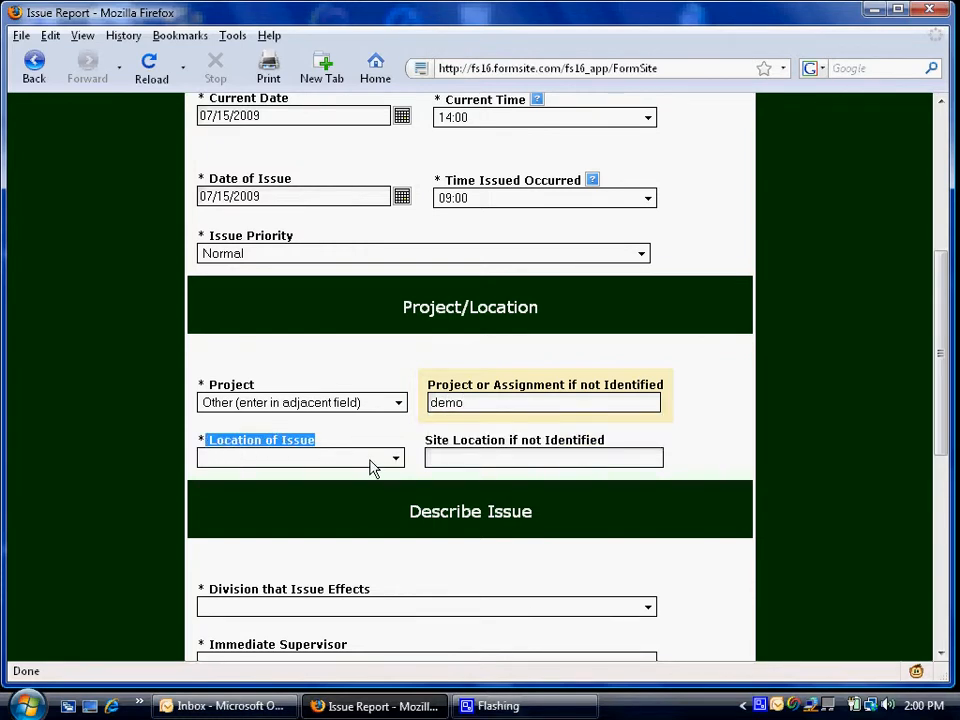
pyautogui.click(396, 459)
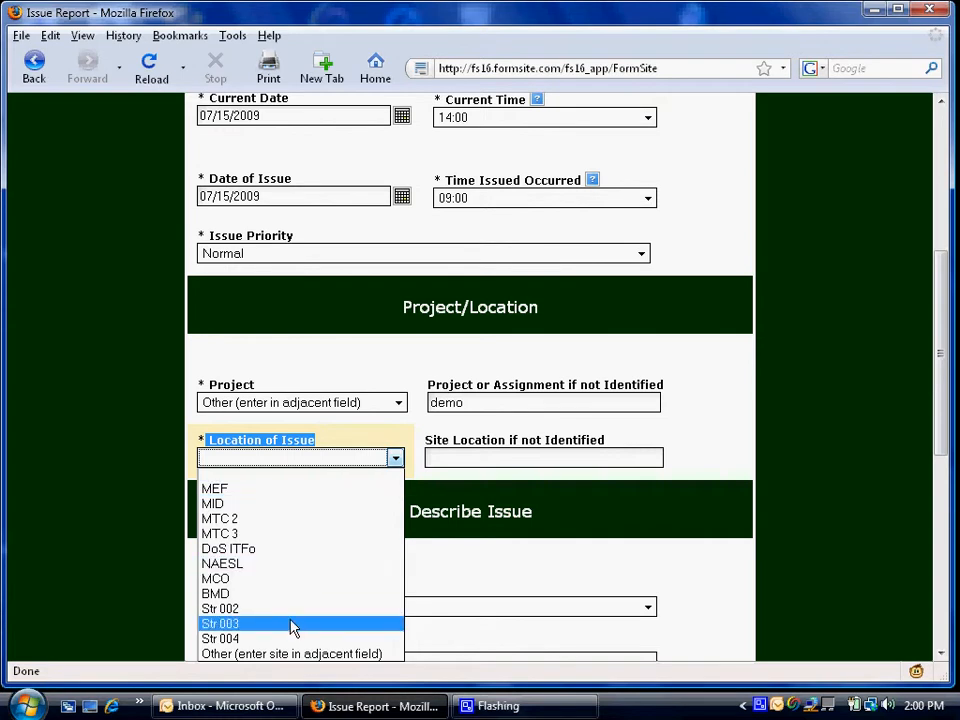
pyautogui.click(270, 655)
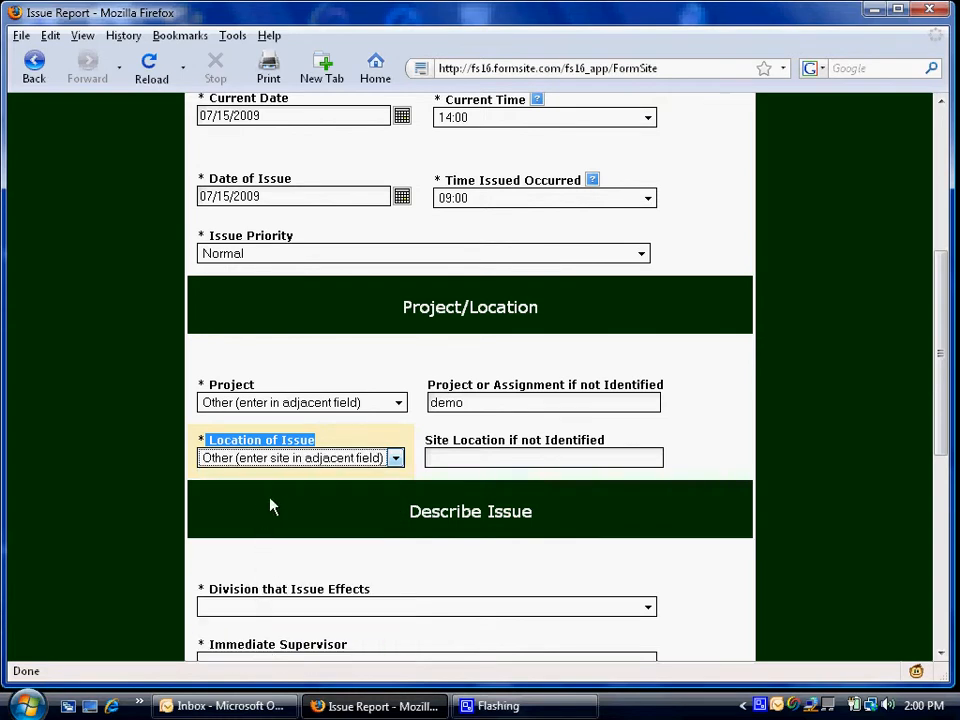
pyautogui.click(452, 456)
pyautogui.write('demo')
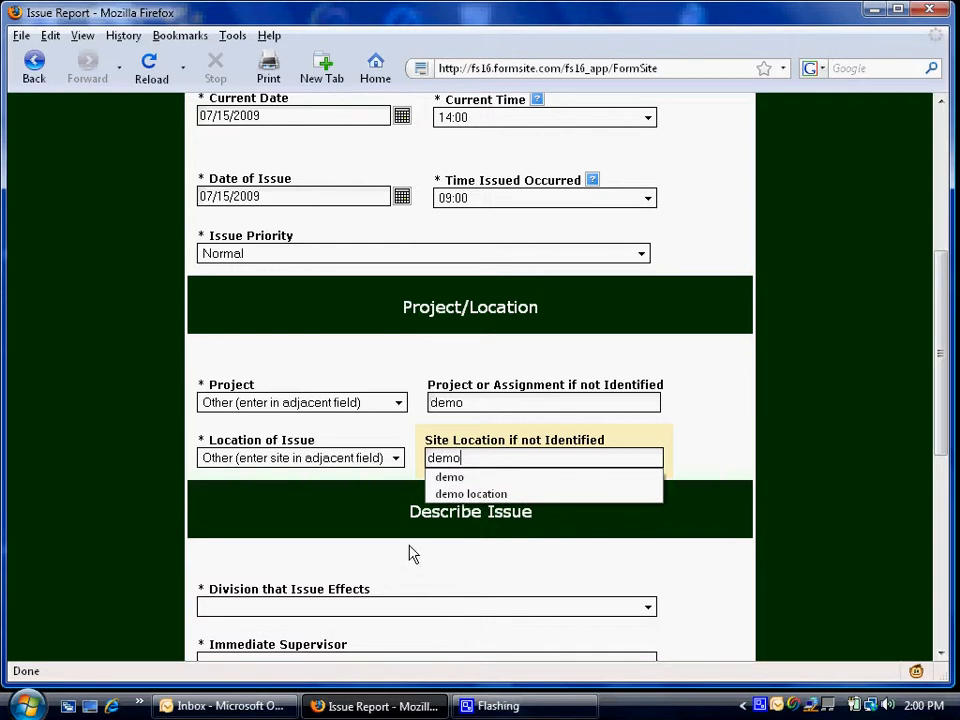
pyautogui.press('Escape')
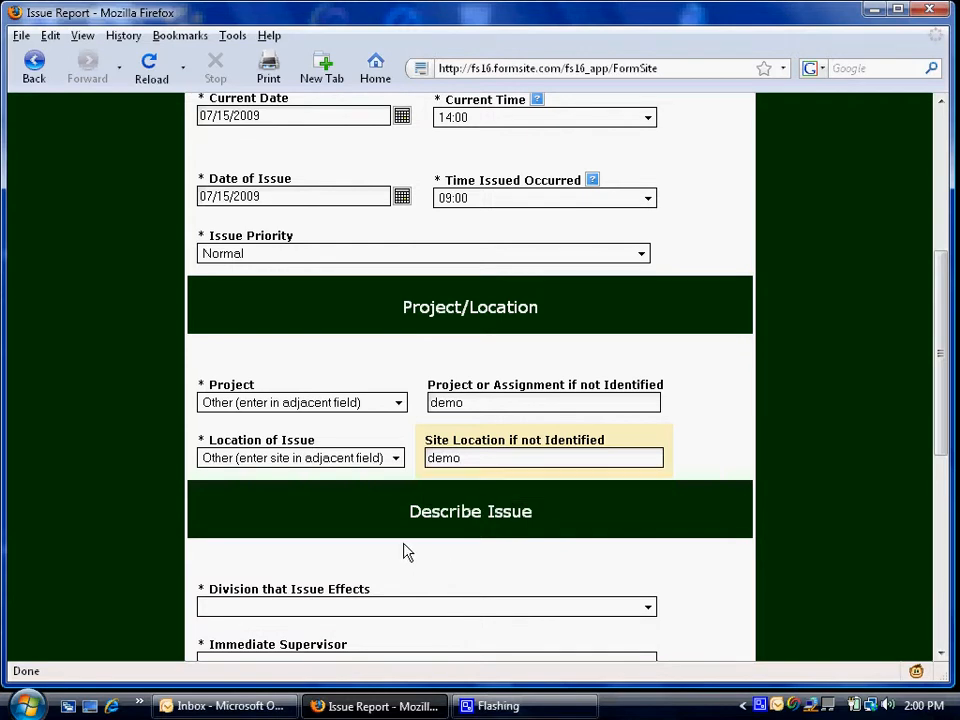
# - In the Describe Issue section, set the affected division to Vecorder Technologies and choose the immediate supervisor's name
pyautogui.scroll(-5, 516, 522)
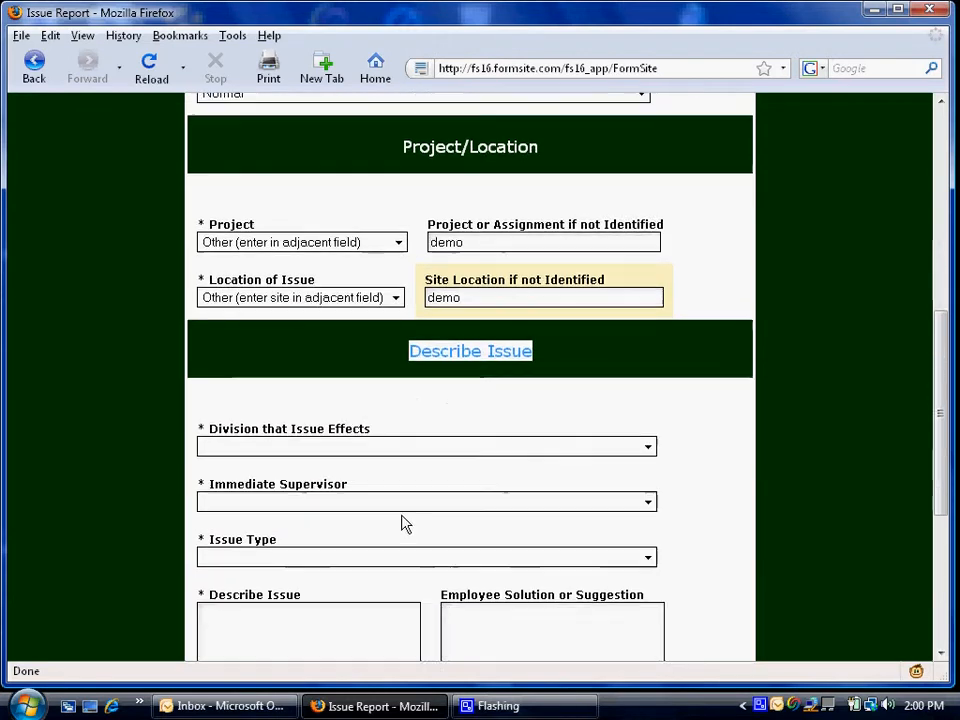
pyautogui.click(648, 341)
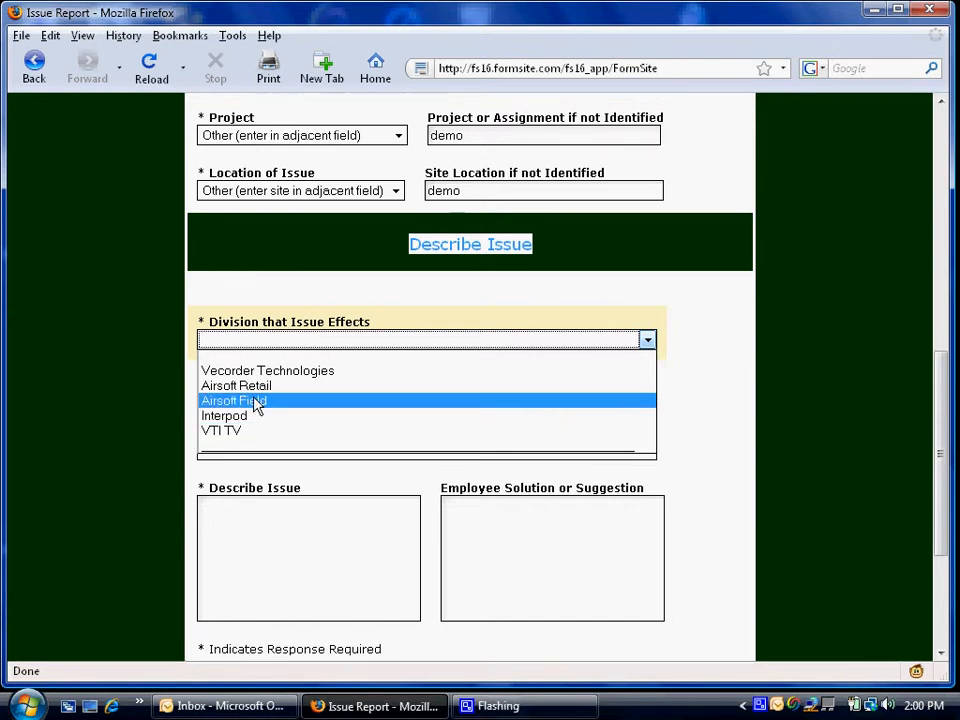
pyautogui.click(278, 372)
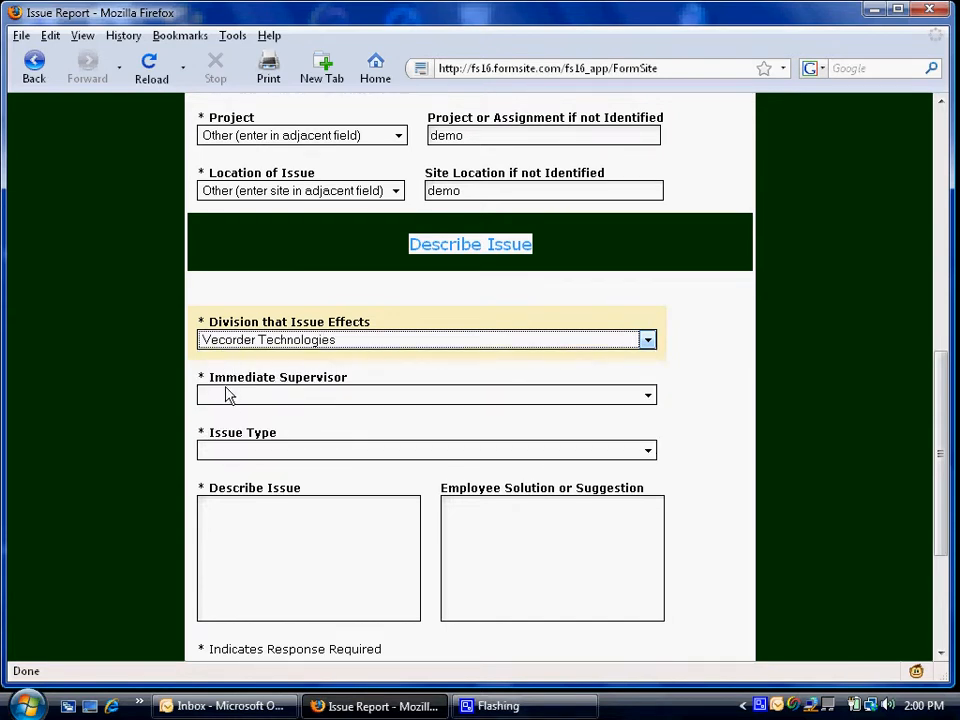
pyautogui.moveTo(200, 384); pyautogui.dragTo(327, 402)
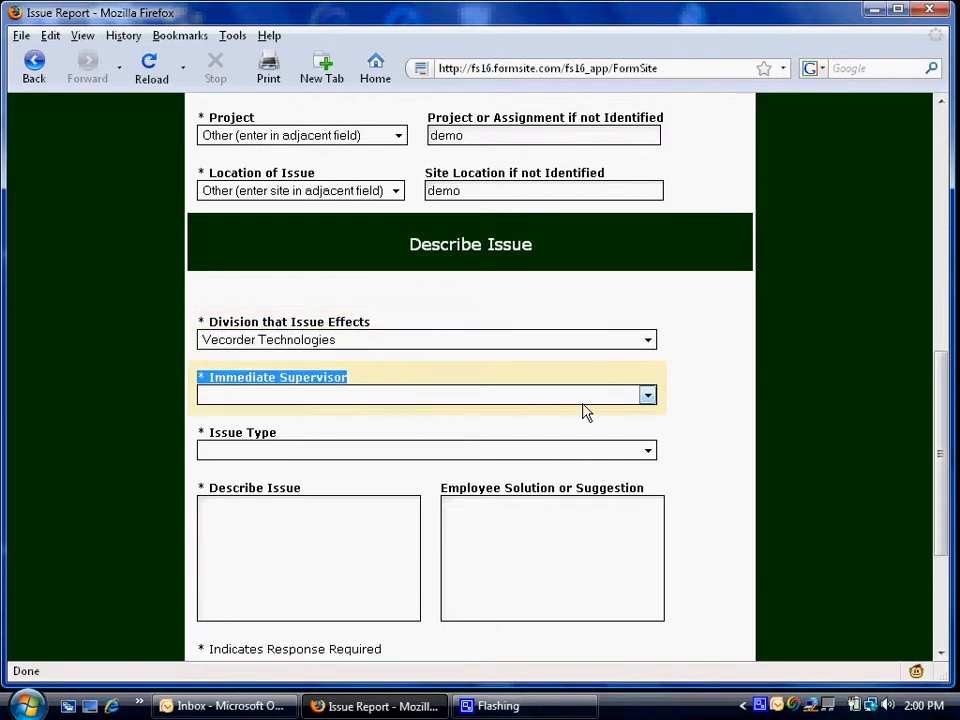
pyautogui.click(646, 396)
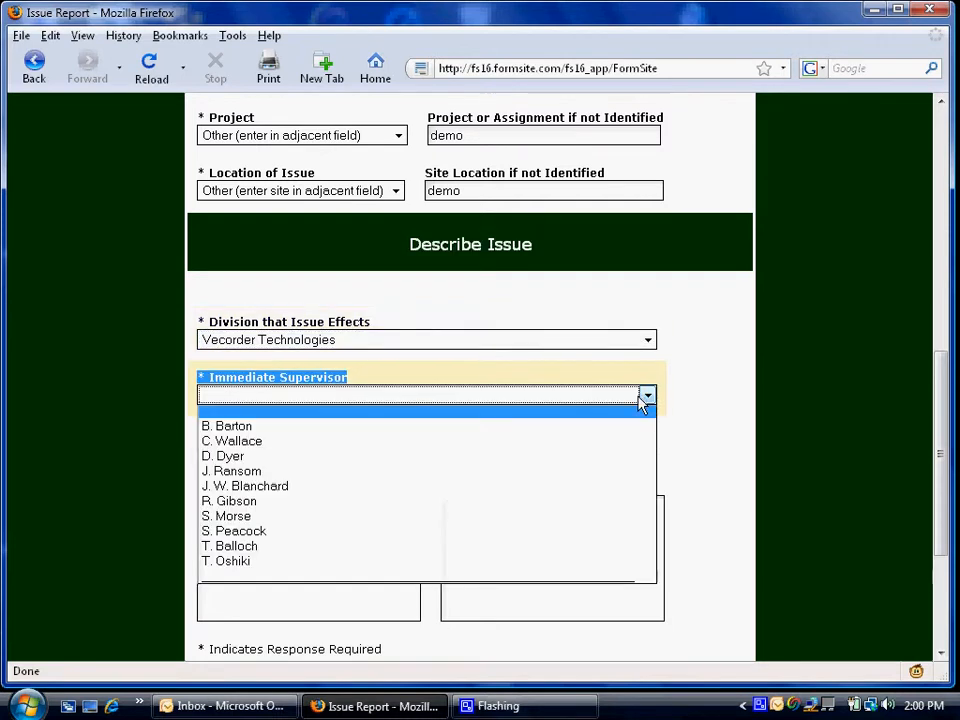
pyautogui.click(283, 488)
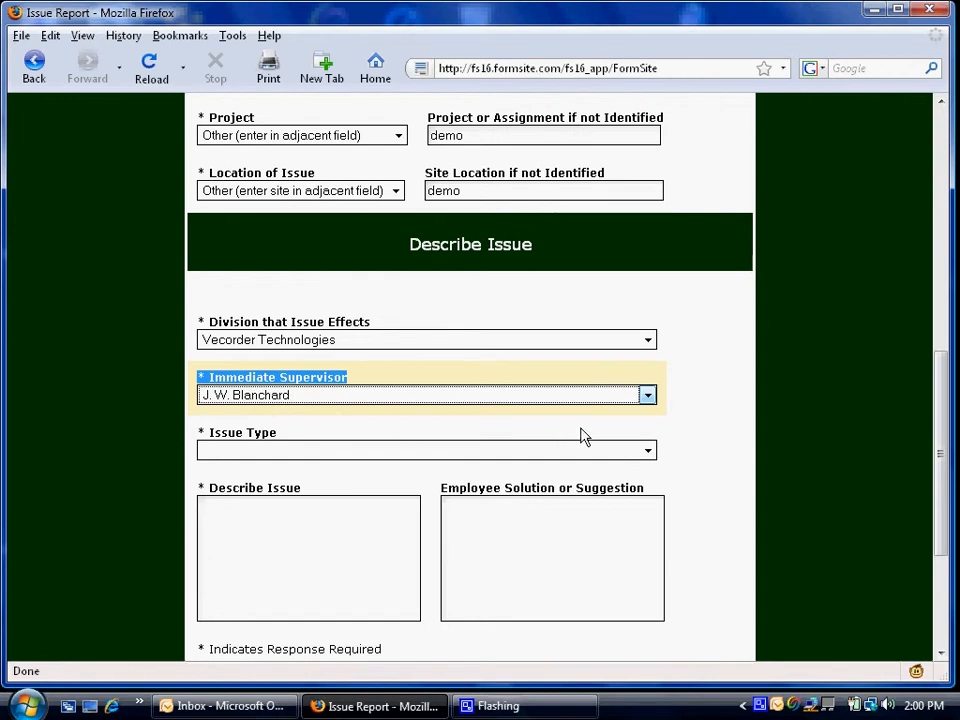
# - Set the Issue Type to Other
pyautogui.moveTo(205, 433); pyautogui.dragTo(272, 433)
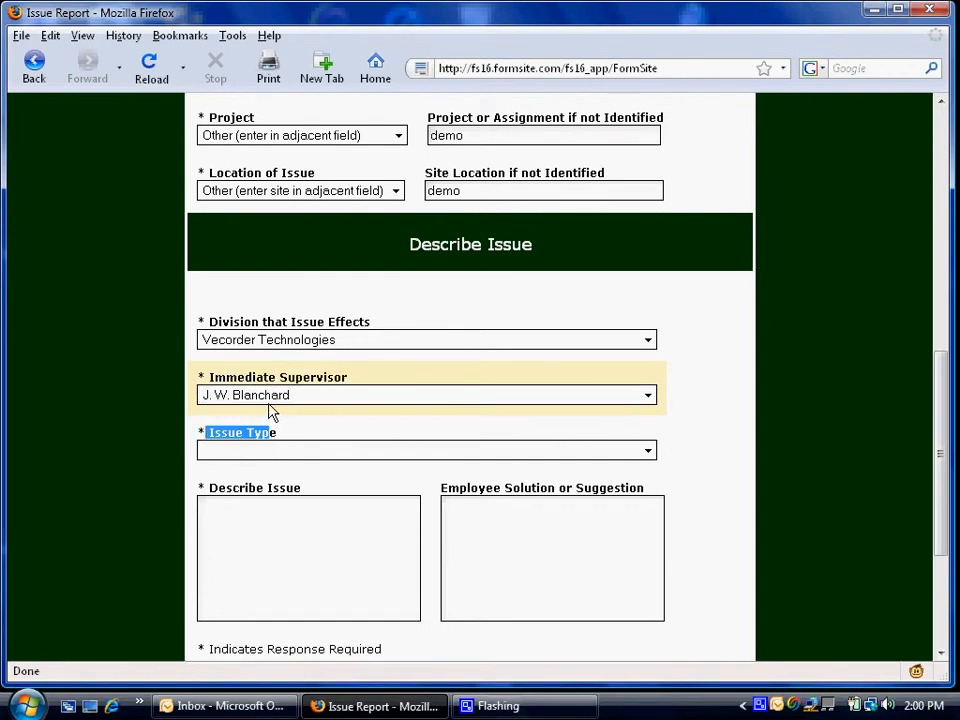
pyautogui.moveTo(200, 440); pyautogui.dragTo(296, 450)
pyautogui.click(649, 447)
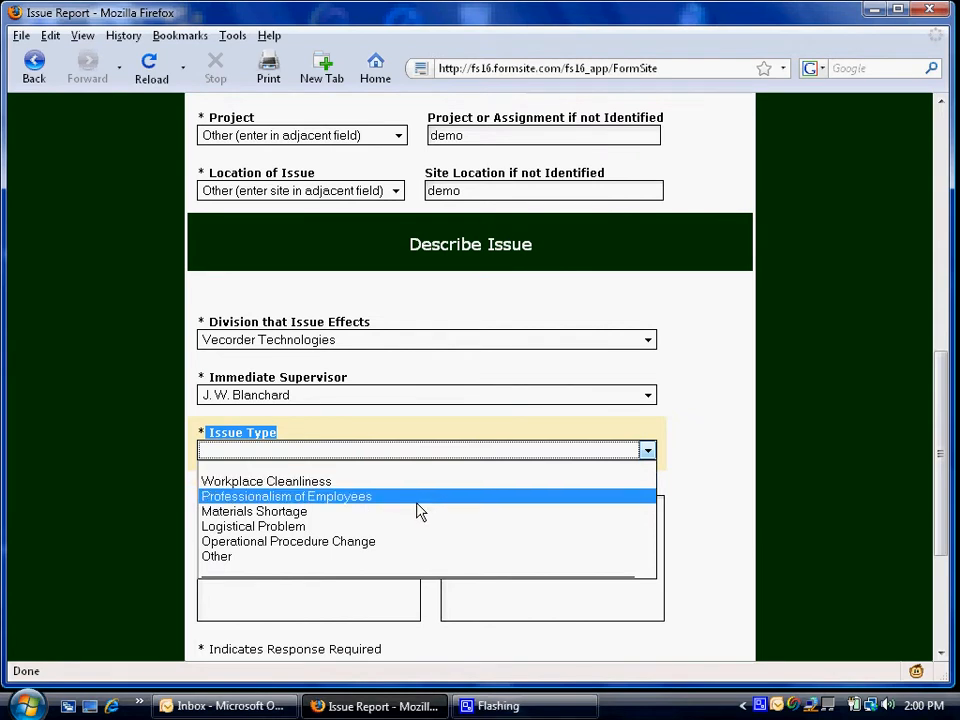
pyautogui.click(238, 557)
# - Enter "this is a demo" as the issue description in the Describe Issue field
pyautogui.click(252, 528)
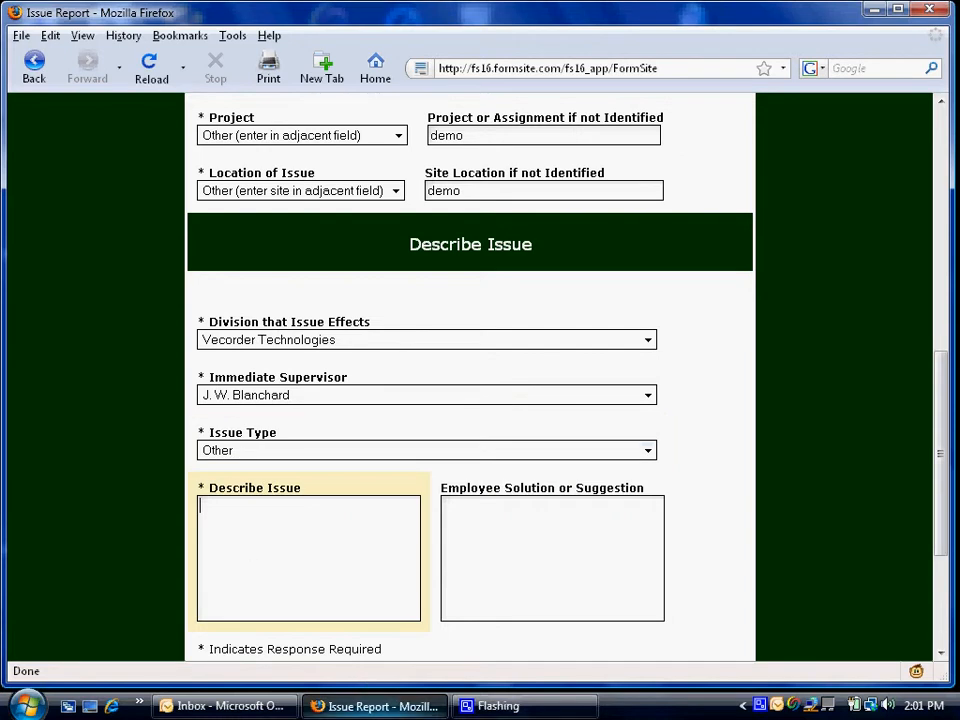
pyautogui.moveTo(230, 494); pyautogui.dragTo(270, 501)
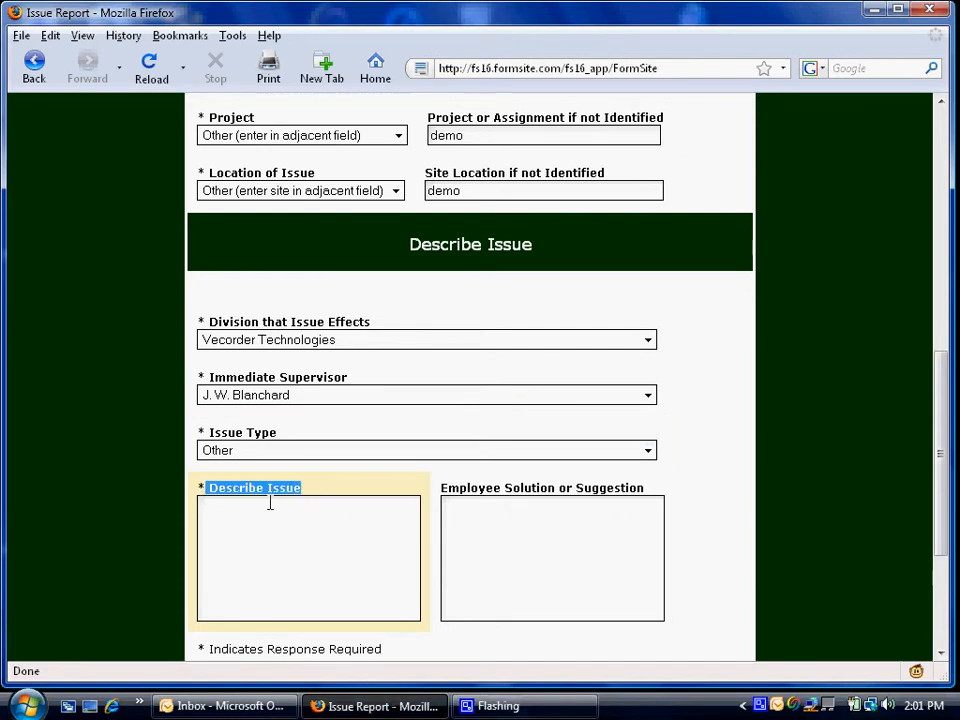
pyautogui.click(299, 580)
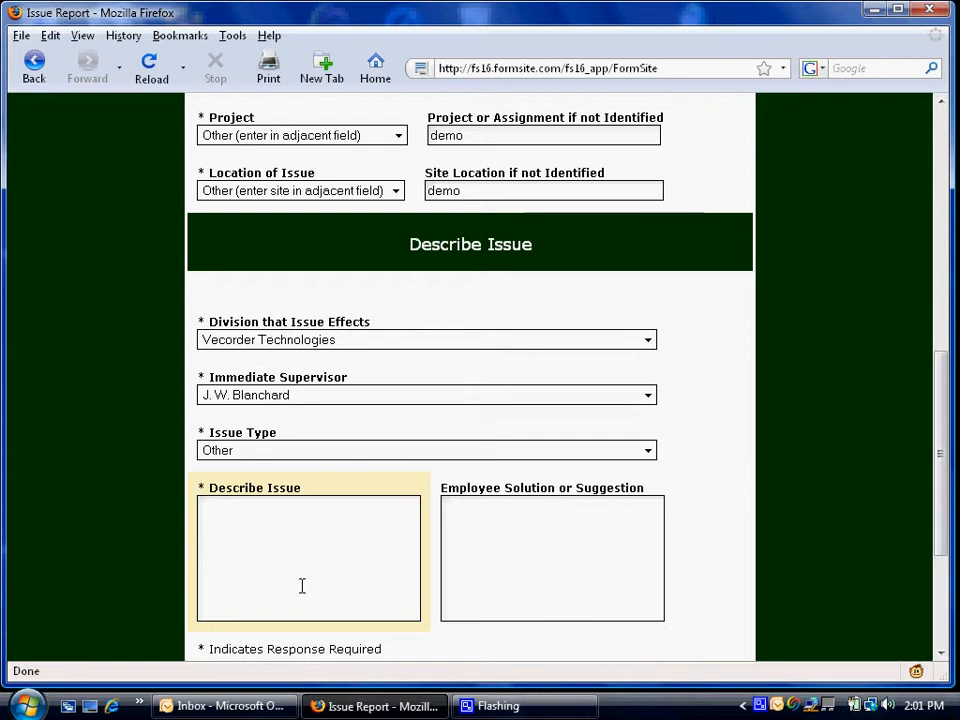
pyautogui.write('this is a demo')
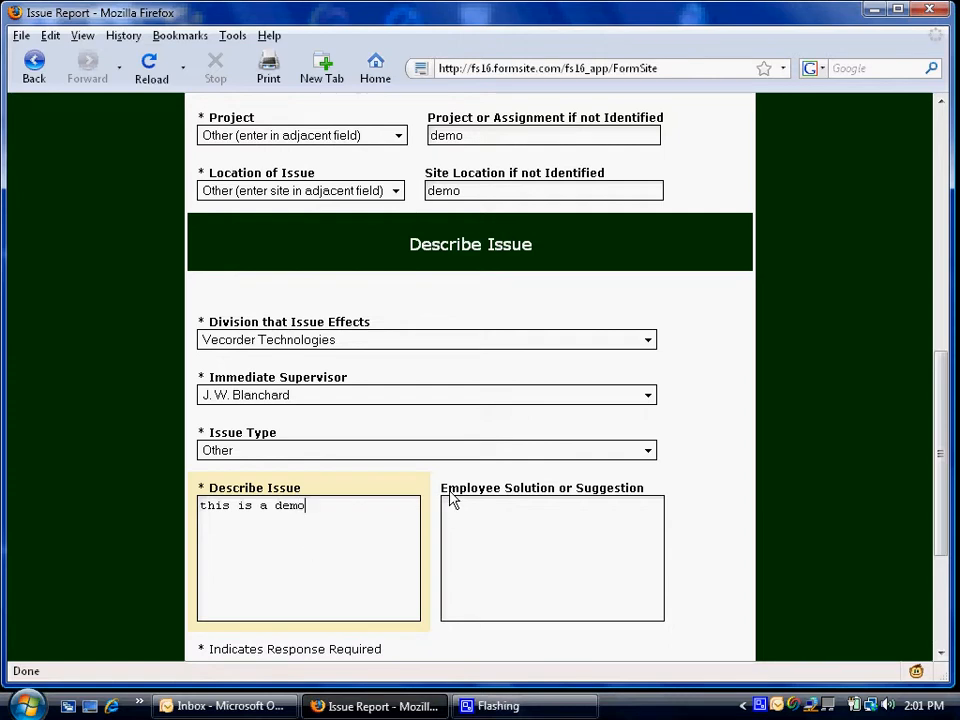
# - Enter "make recommendation" as the Employee Solution or Suggestion
pyautogui.moveTo(444, 497); pyautogui.dragTo(590, 507)
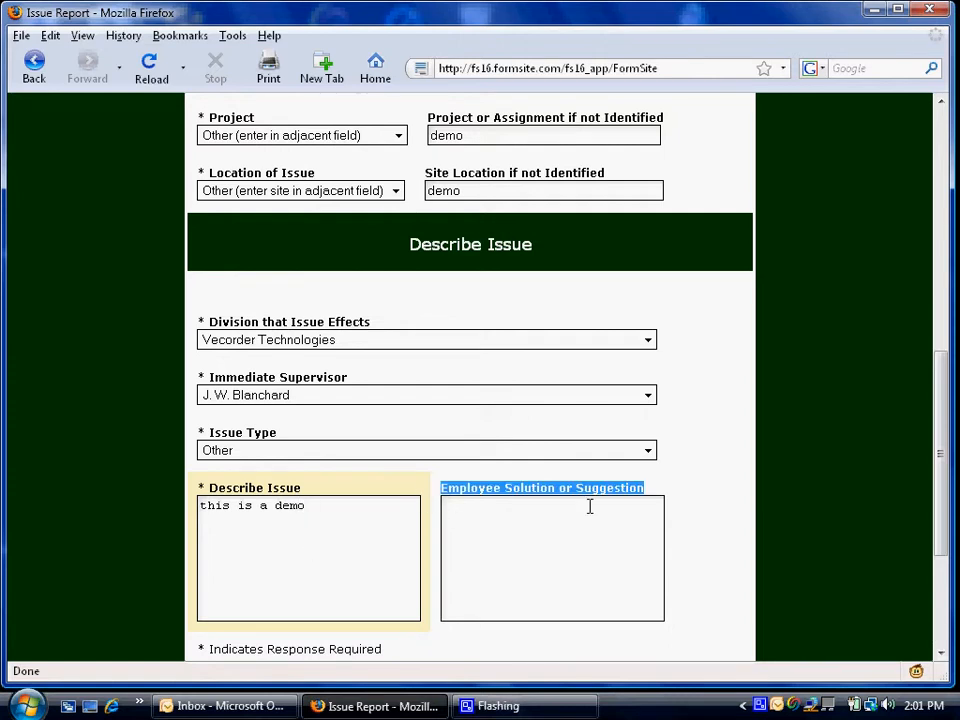
pyautogui.scroll(-2, 426, 503)
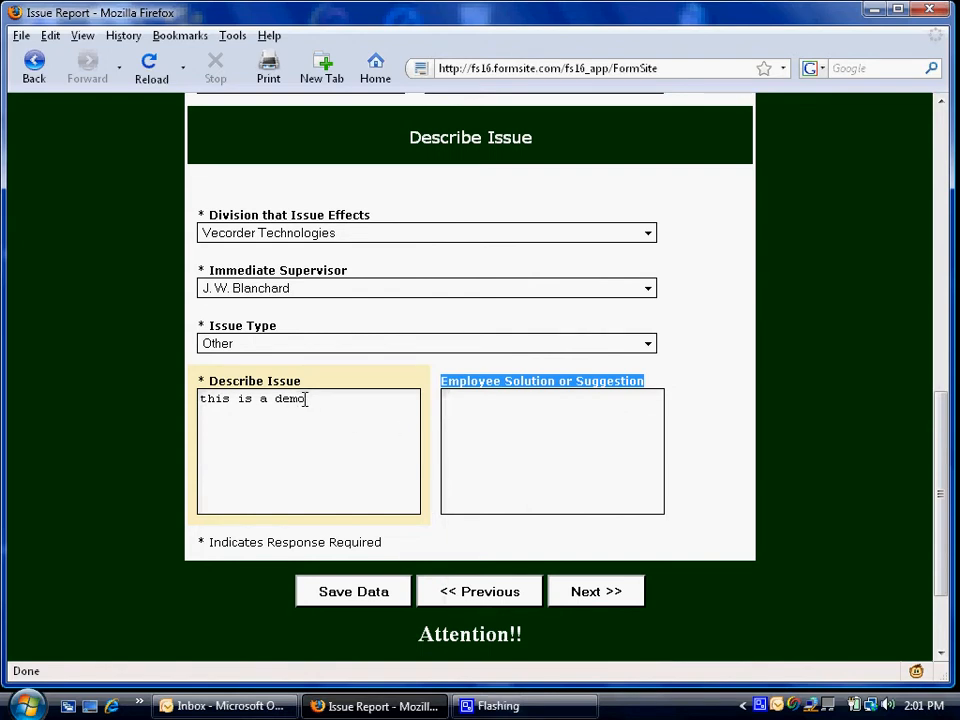
pyautogui.click(461, 414)
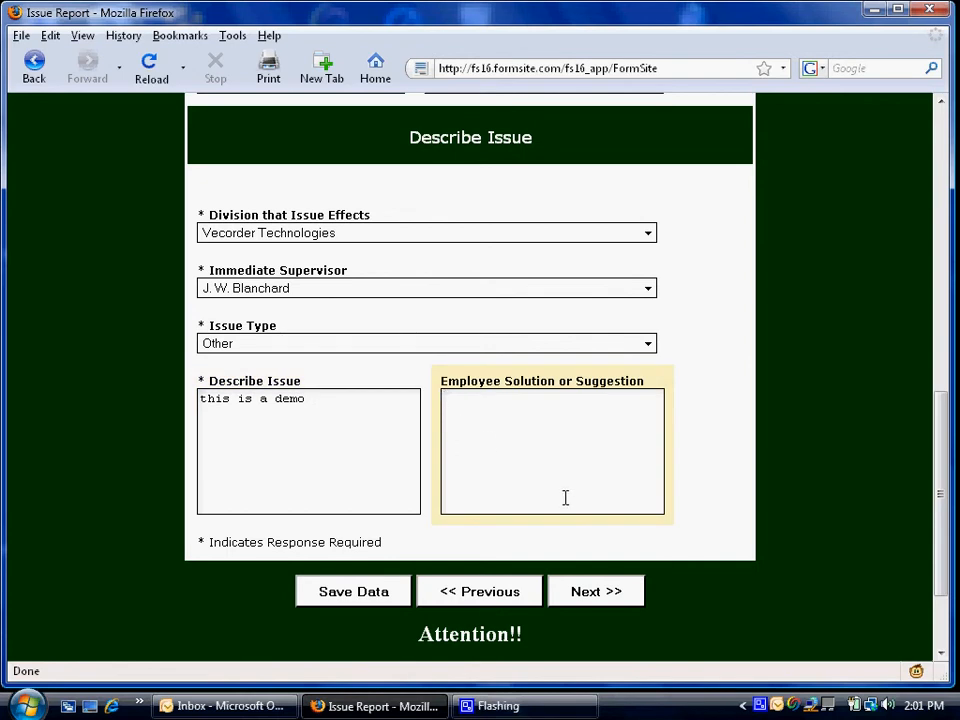
pyautogui.write('make recommendation')
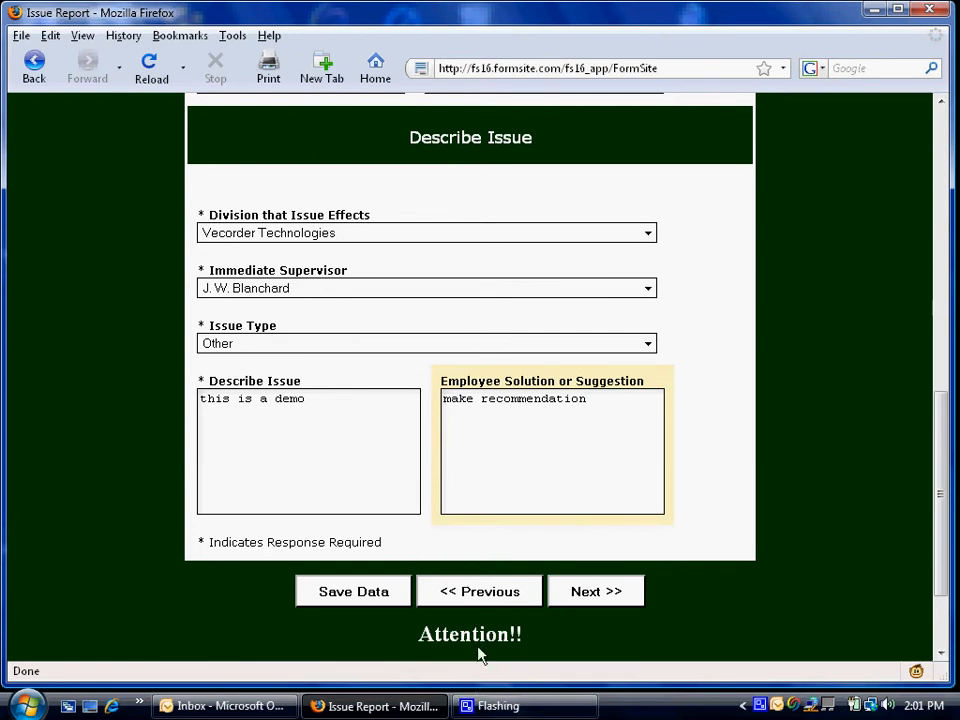
# - Continue to the employee attachments page and submit the issue report without adding an attachment
pyautogui.click(596, 593)
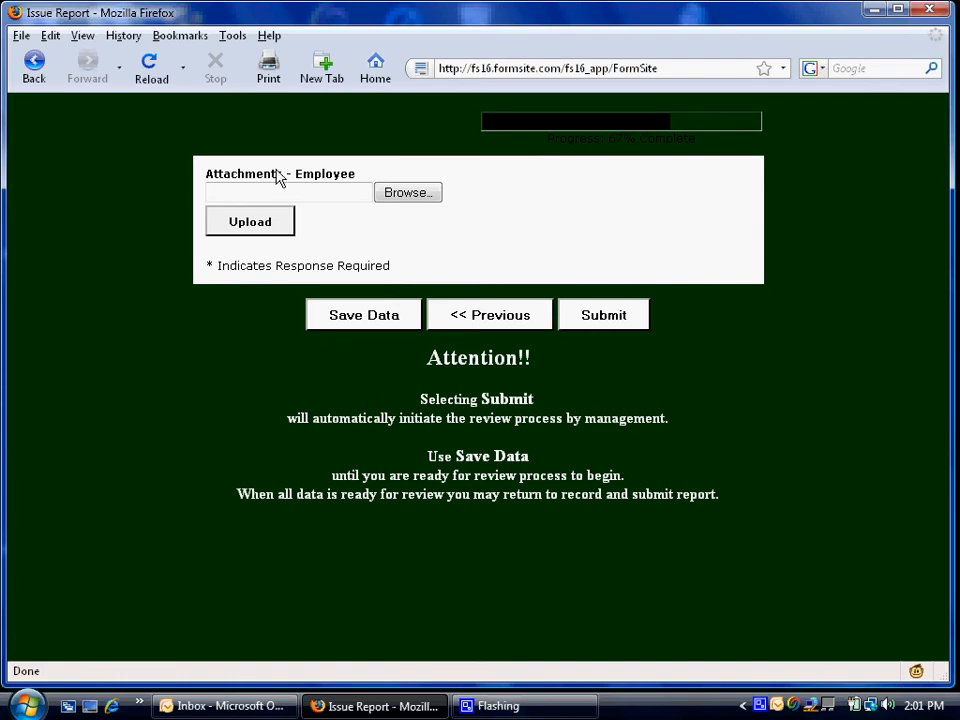
pyautogui.moveTo(207, 177); pyautogui.dragTo(356, 178)
pyautogui.click(356, 178)
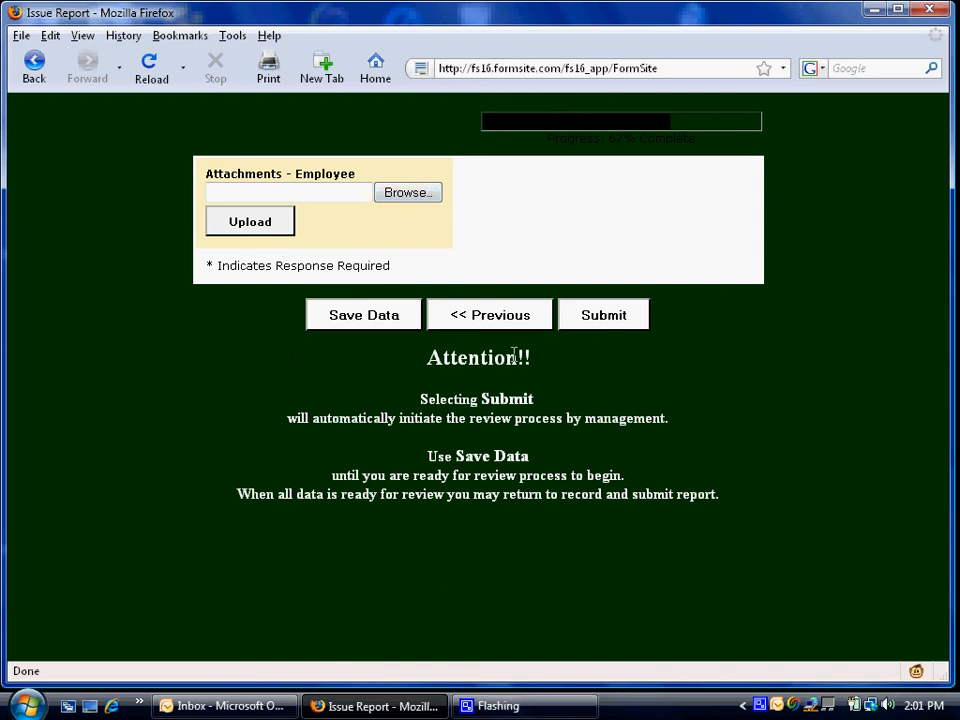
pyautogui.click(609, 318)
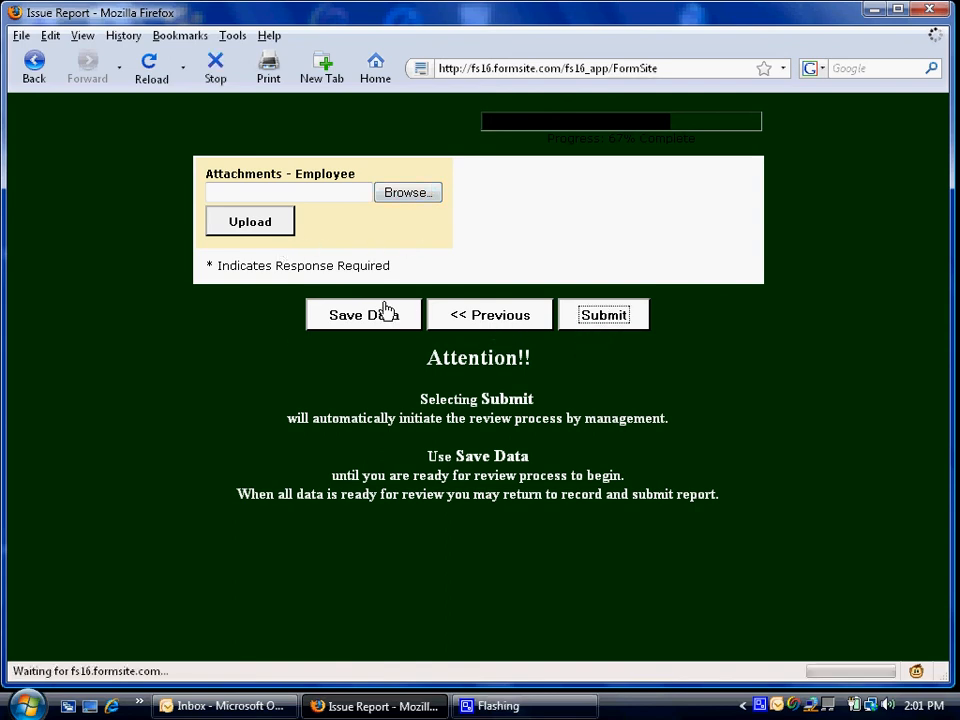